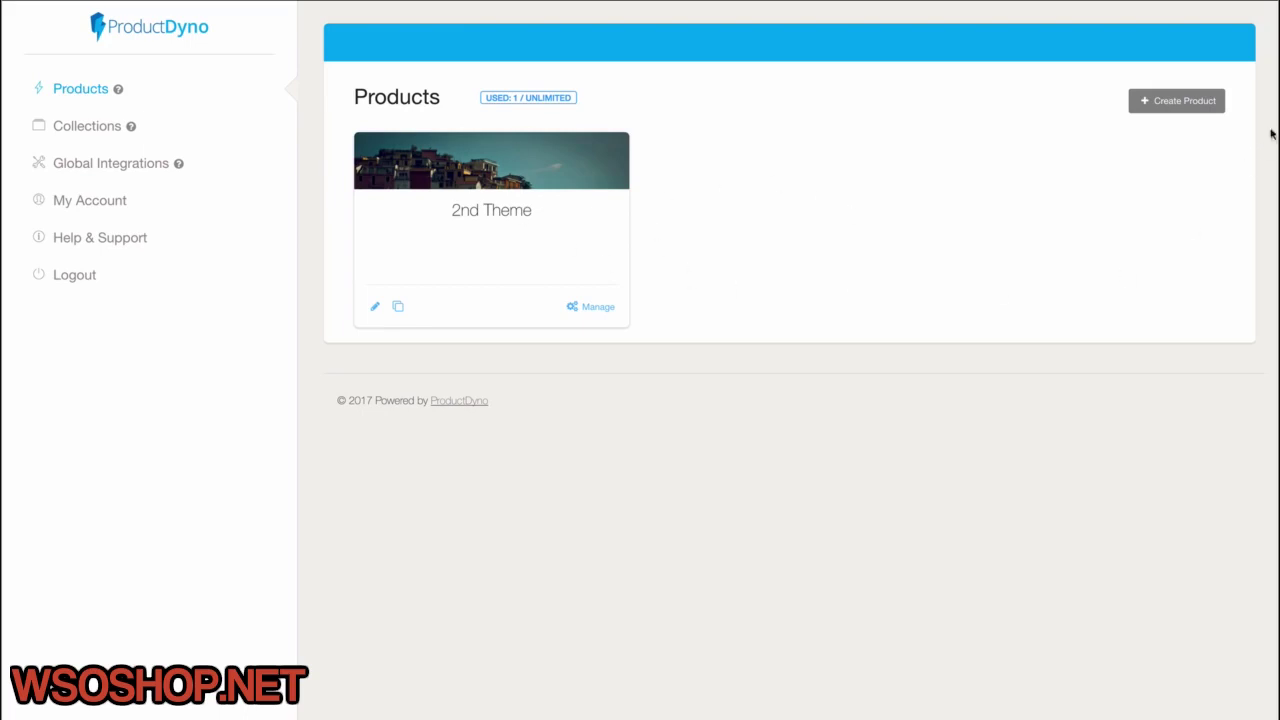
Create a new product named 'Demo'
click(1181, 106)
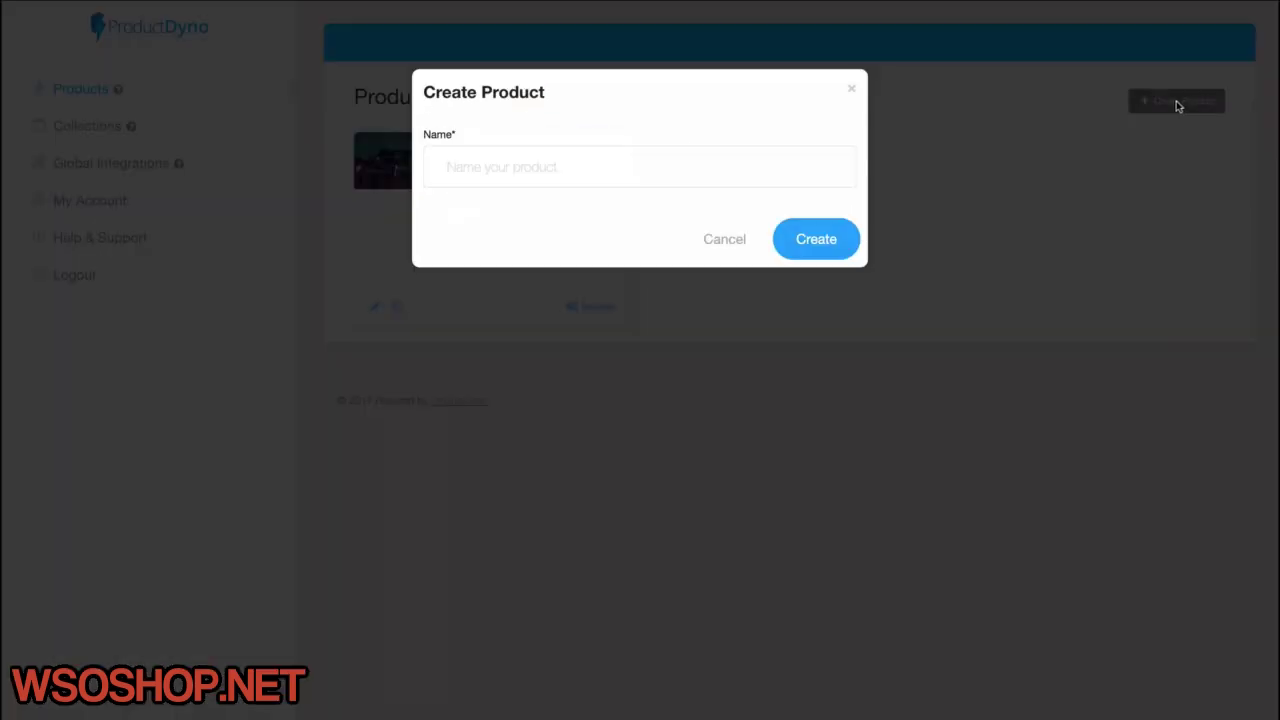
click(588, 166)
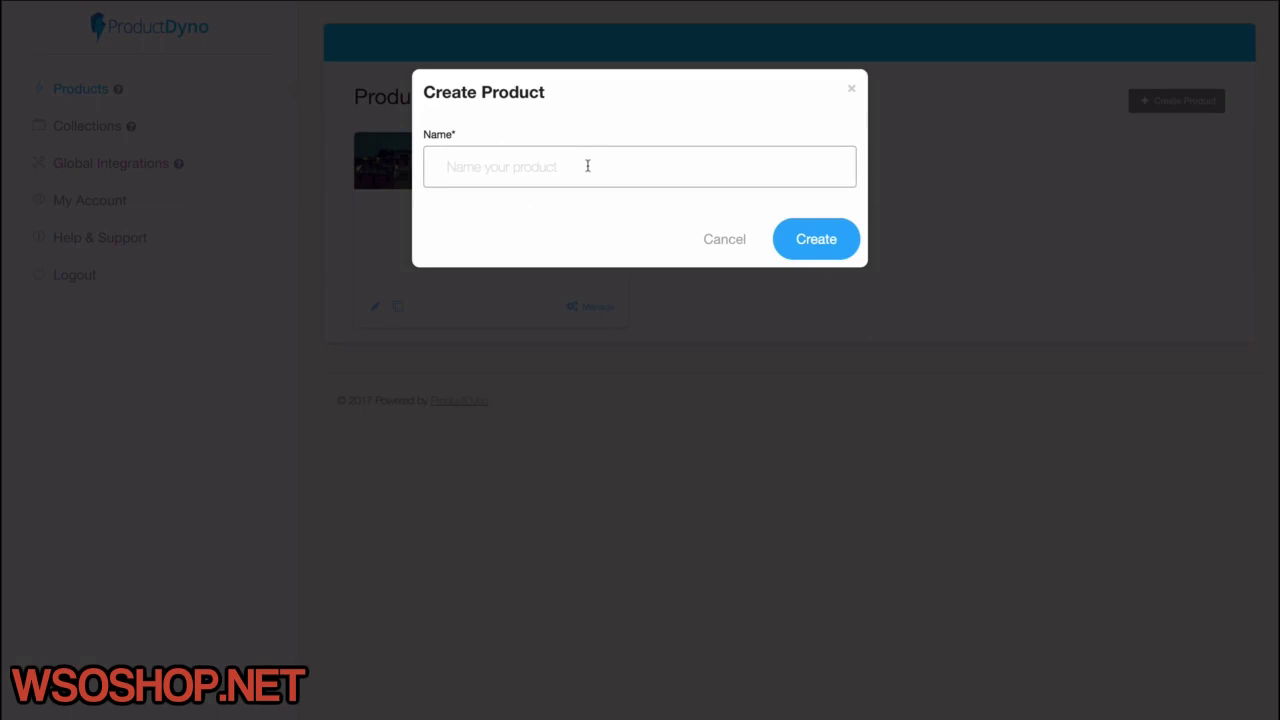
text(Dm)
key(Return)
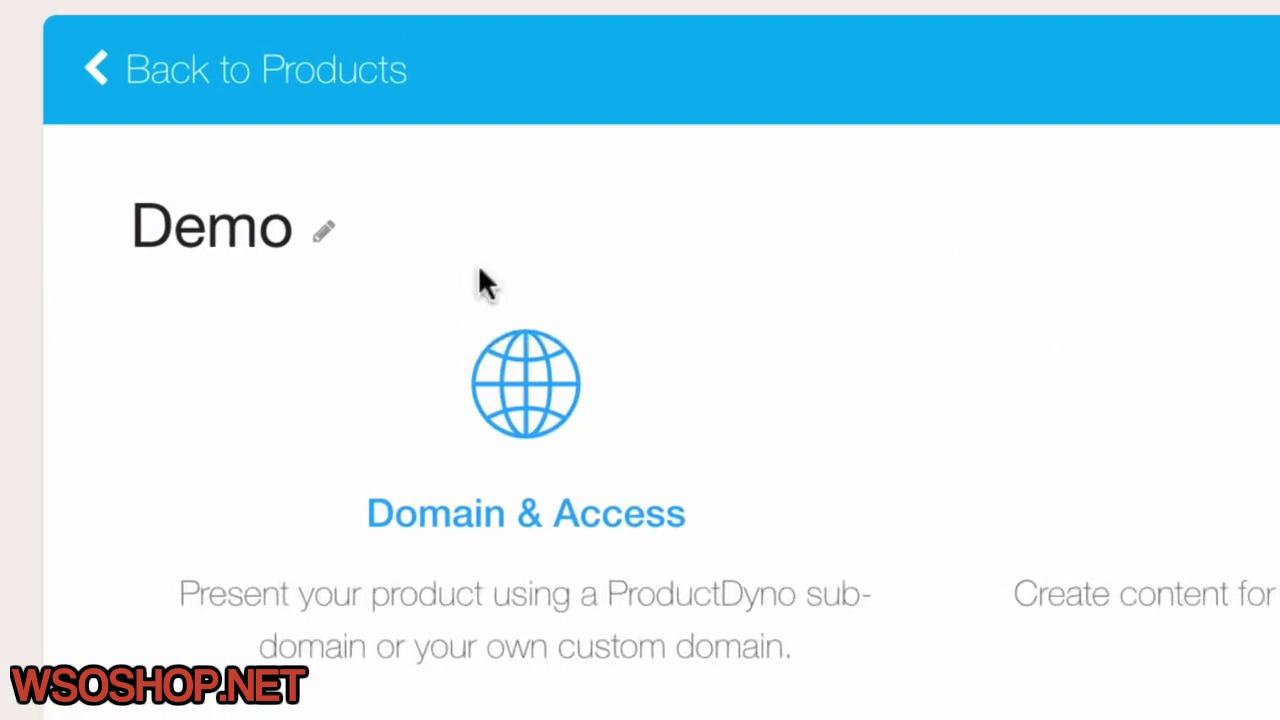
In Domain & Access, replace the generated sub-domain with 'mydemo'
click(540, 455)
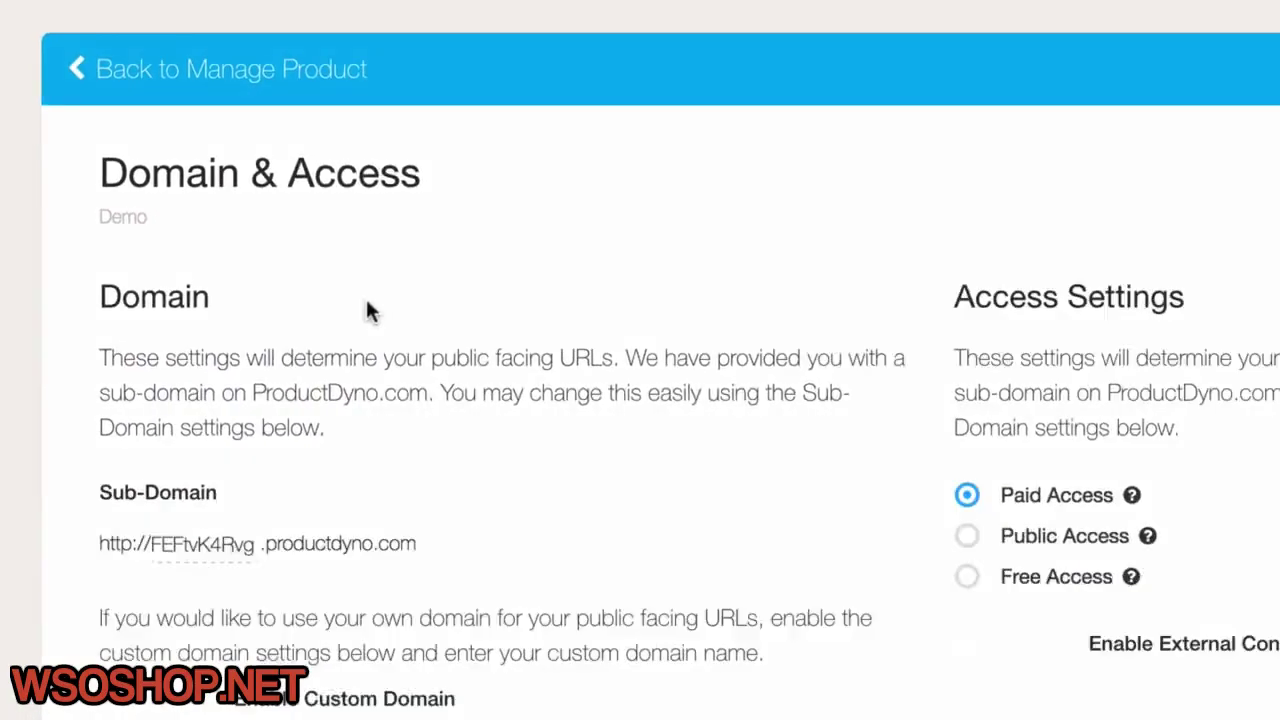
click(205, 480)
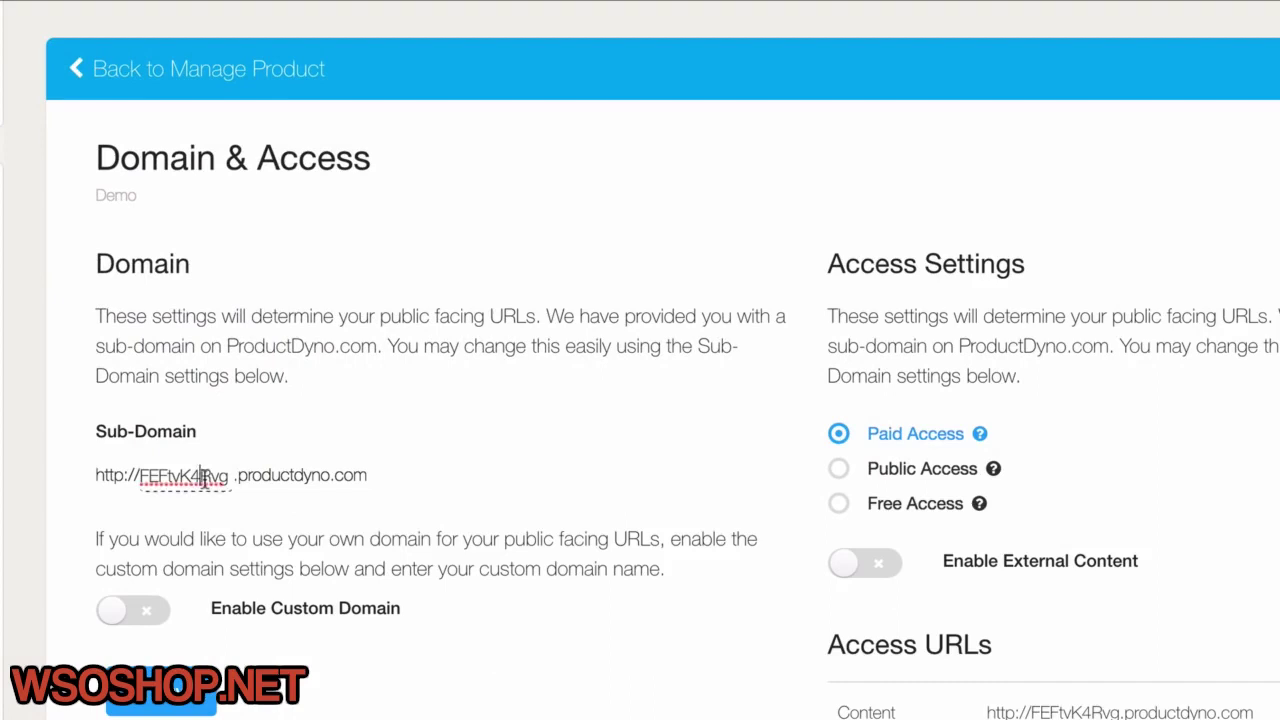
double_click(220, 477)
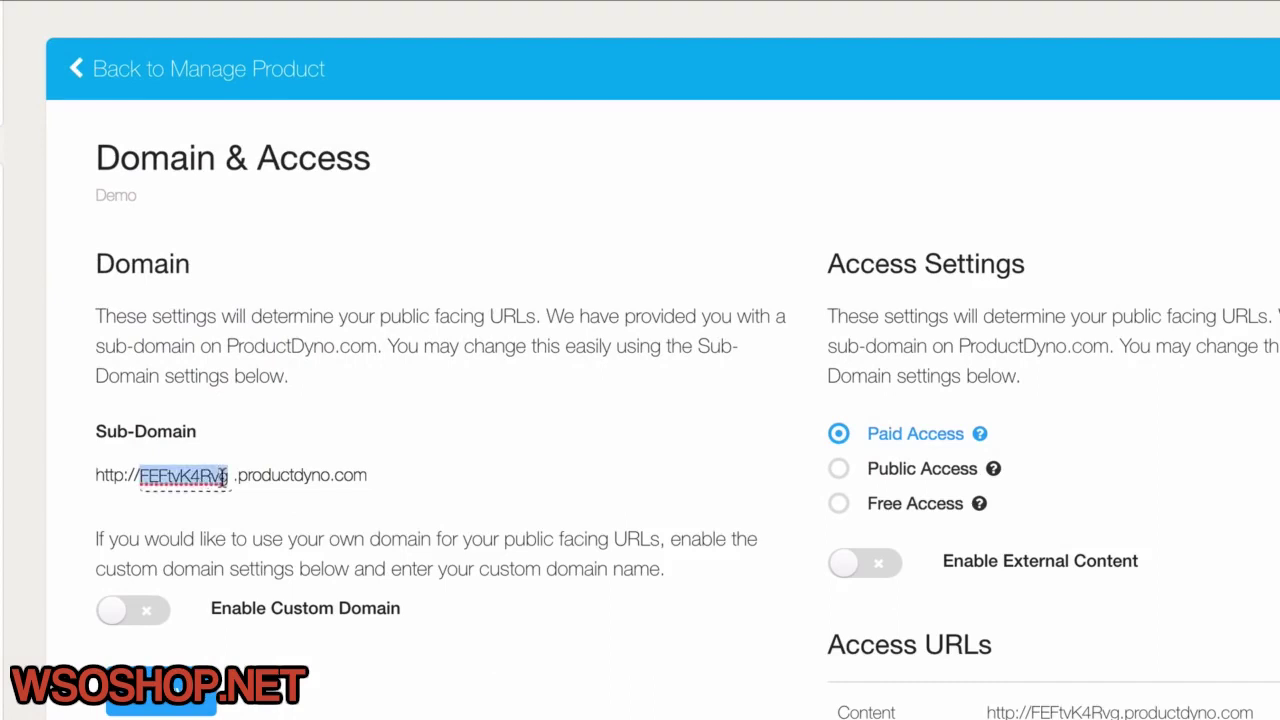
text(mydemo)
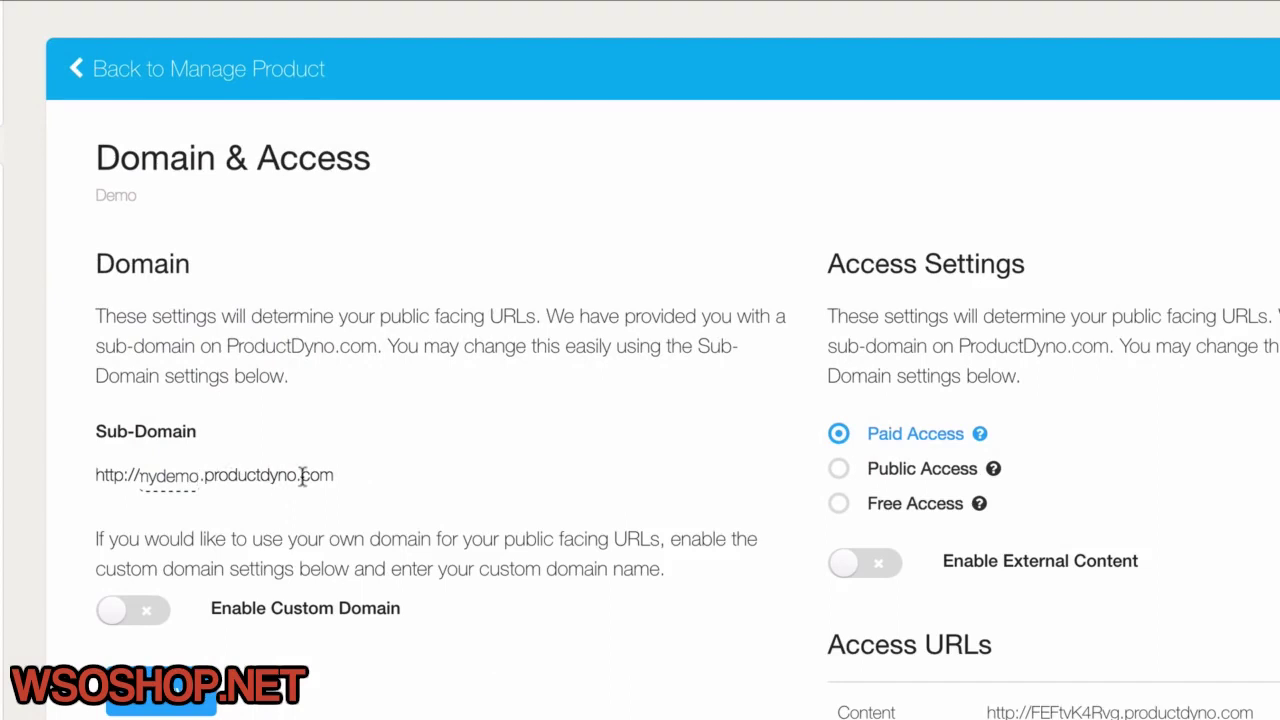
click(386, 457)
Keep Enable Custom Domain off, save, and check the new Content URL
click(121, 618)
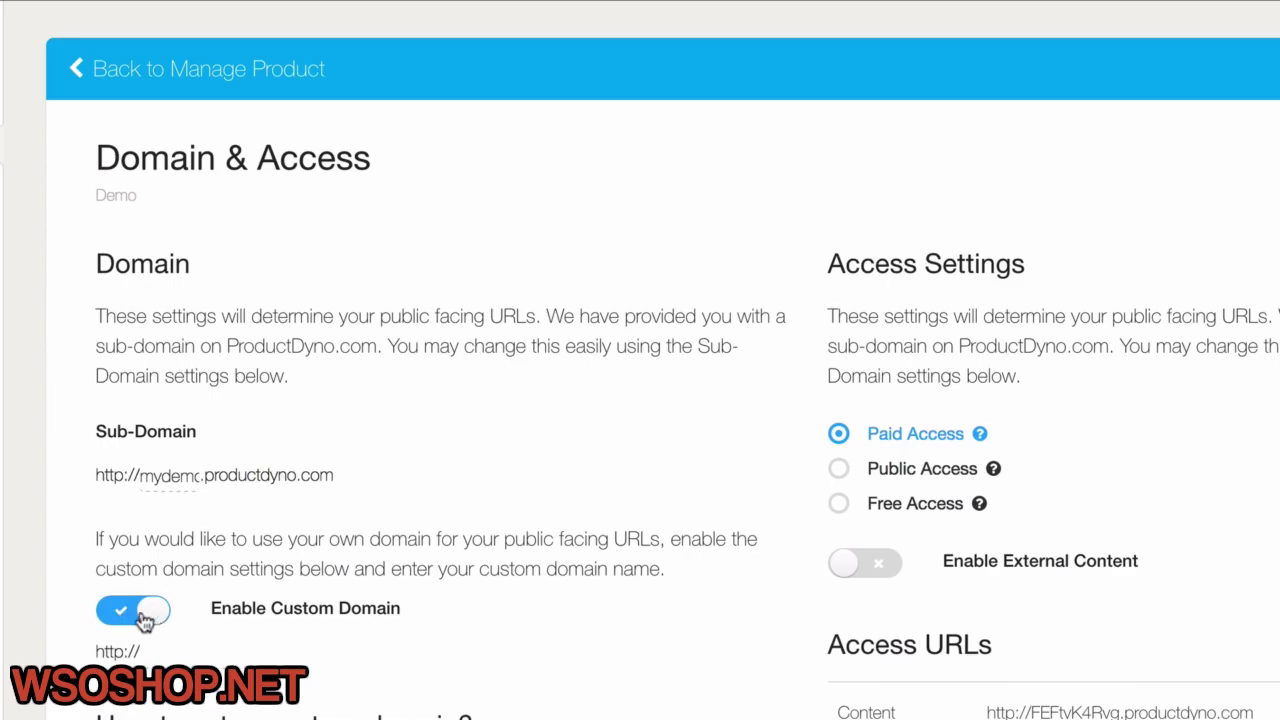
click(116, 612)
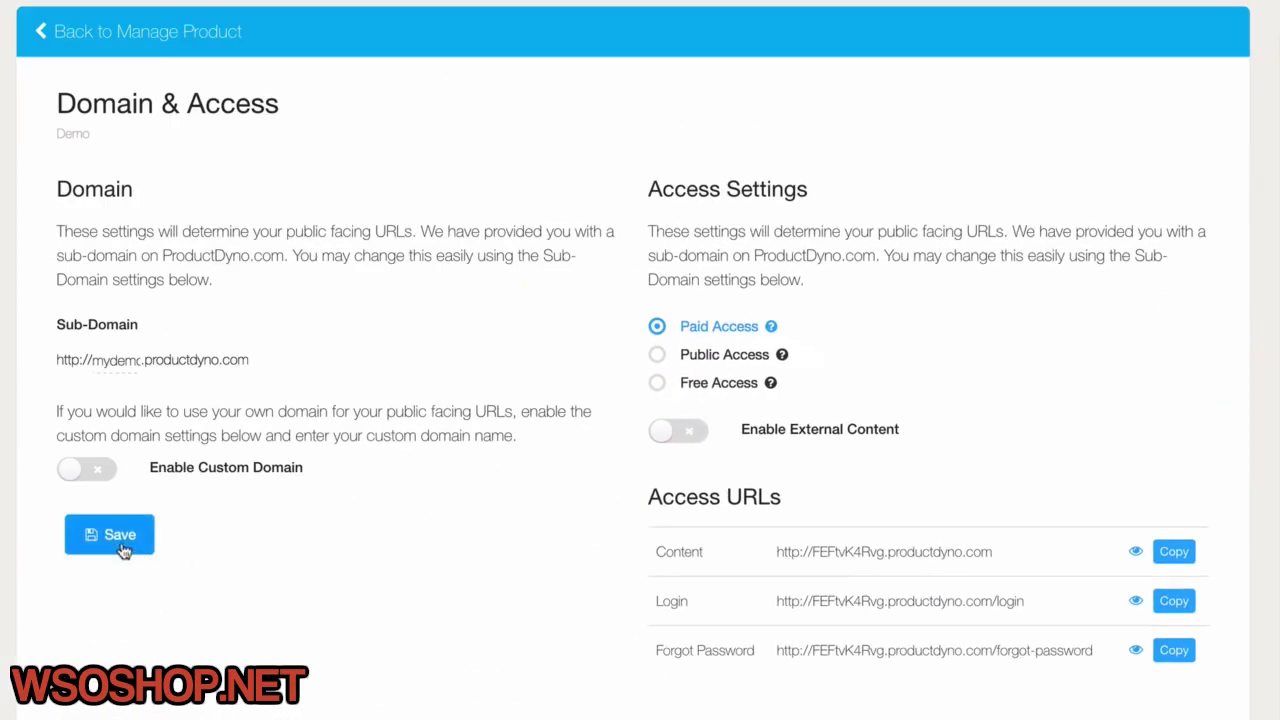
click(121, 540)
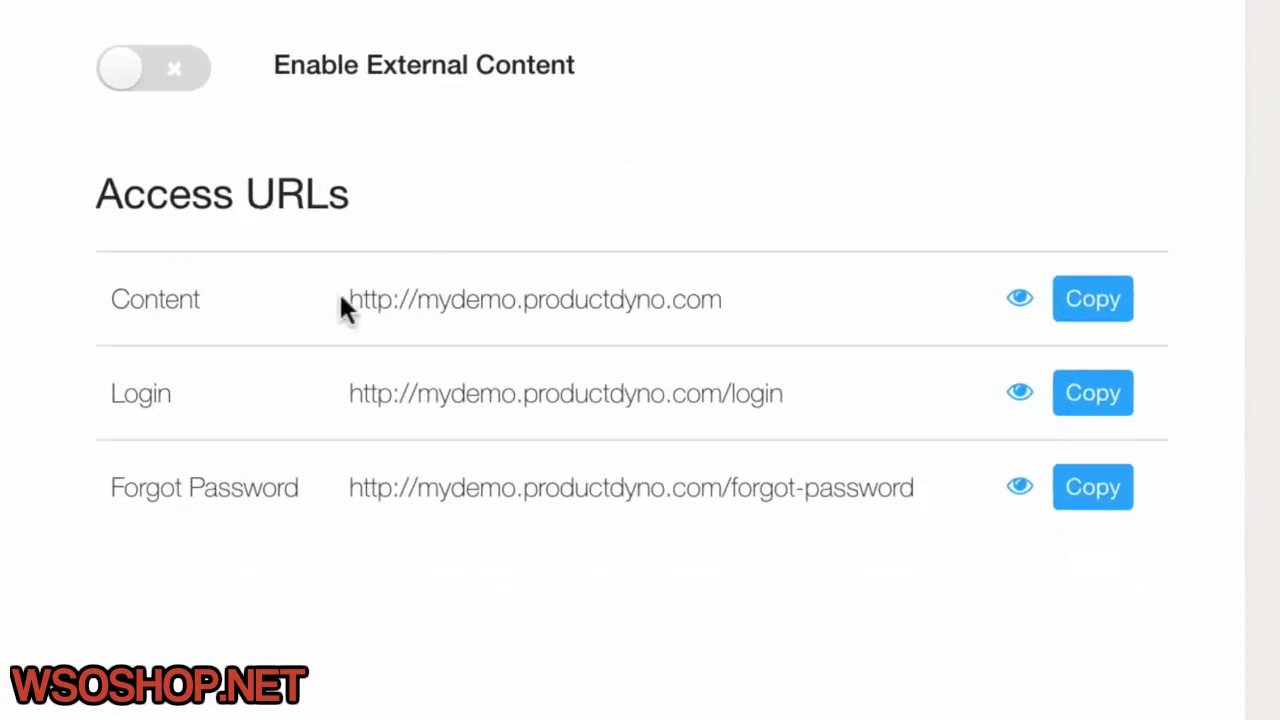
drag(343, 302, 812, 316)
click(808, 304)
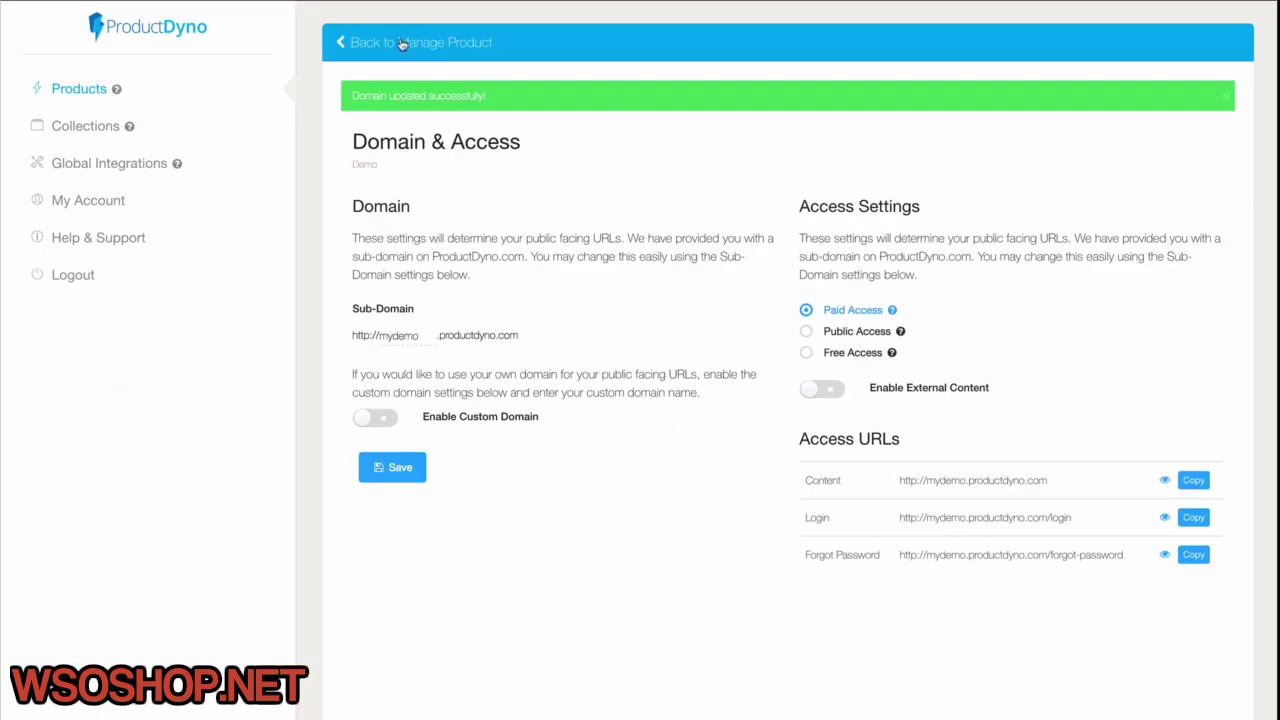
Reorder the content so the Instant 100% solution section comes first
click(401, 43)
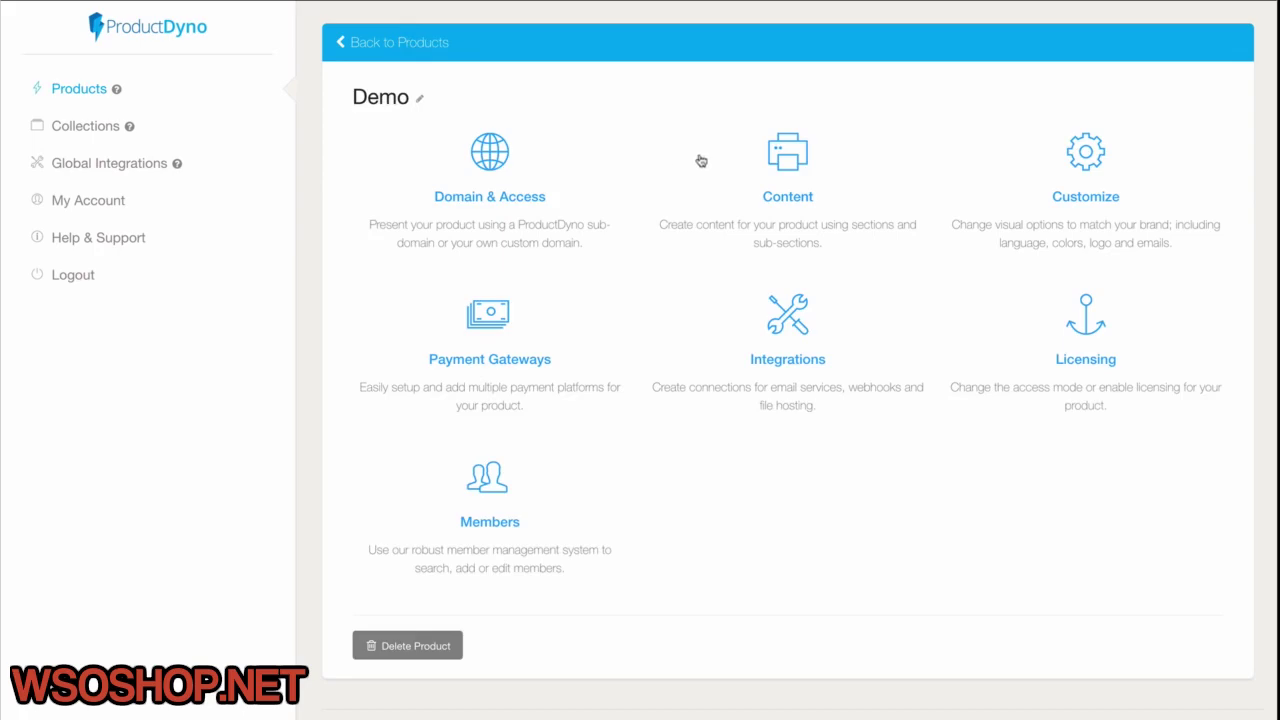
click(789, 165)
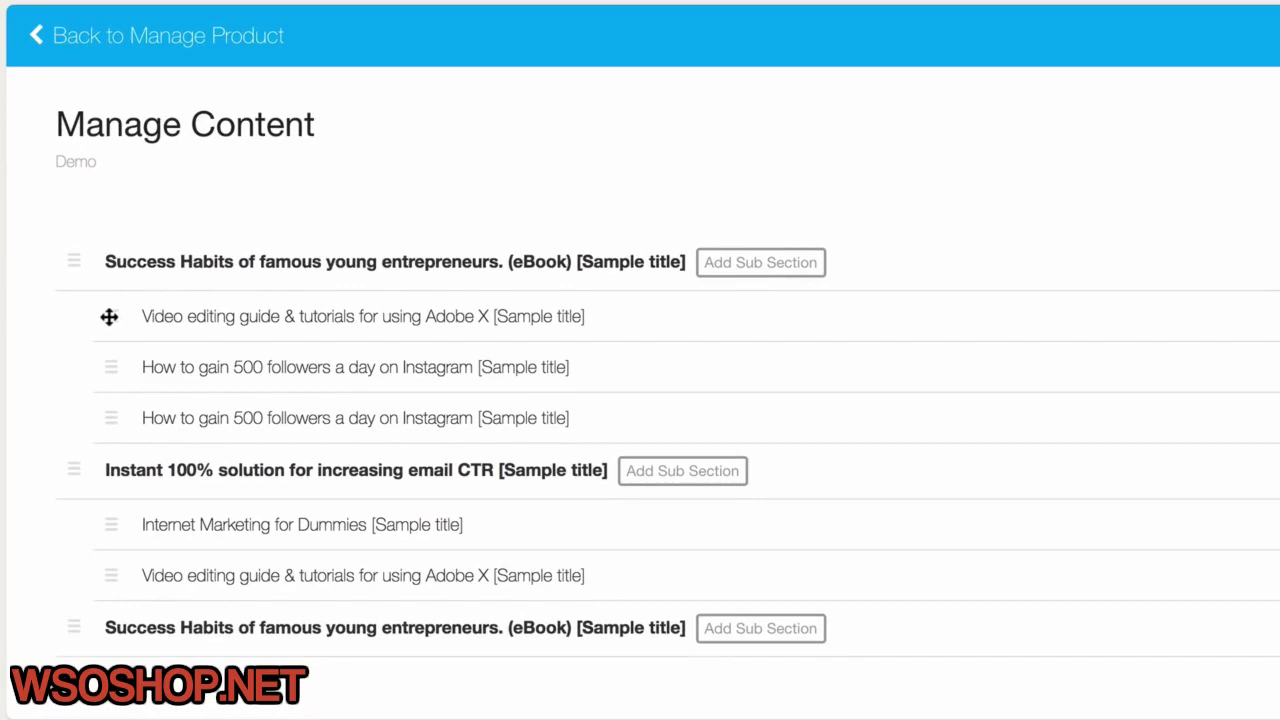
drag(104, 316, 110, 398)
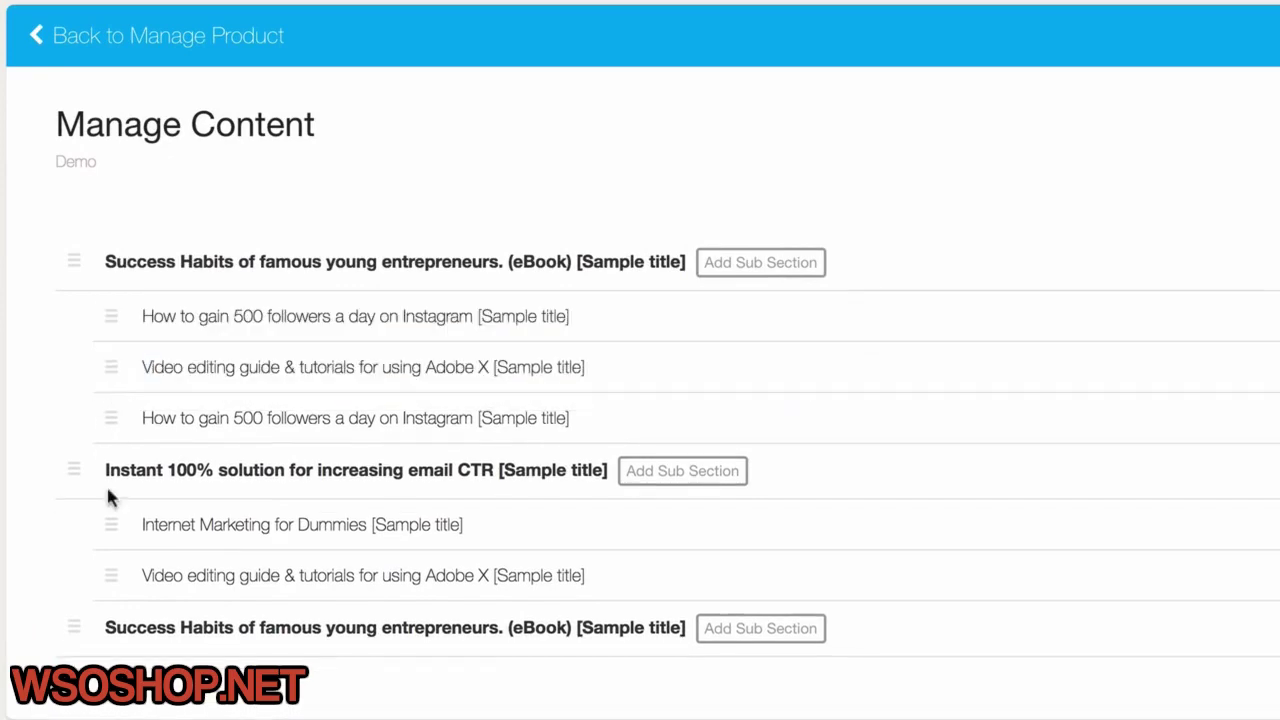
drag(73, 474, 77, 245)
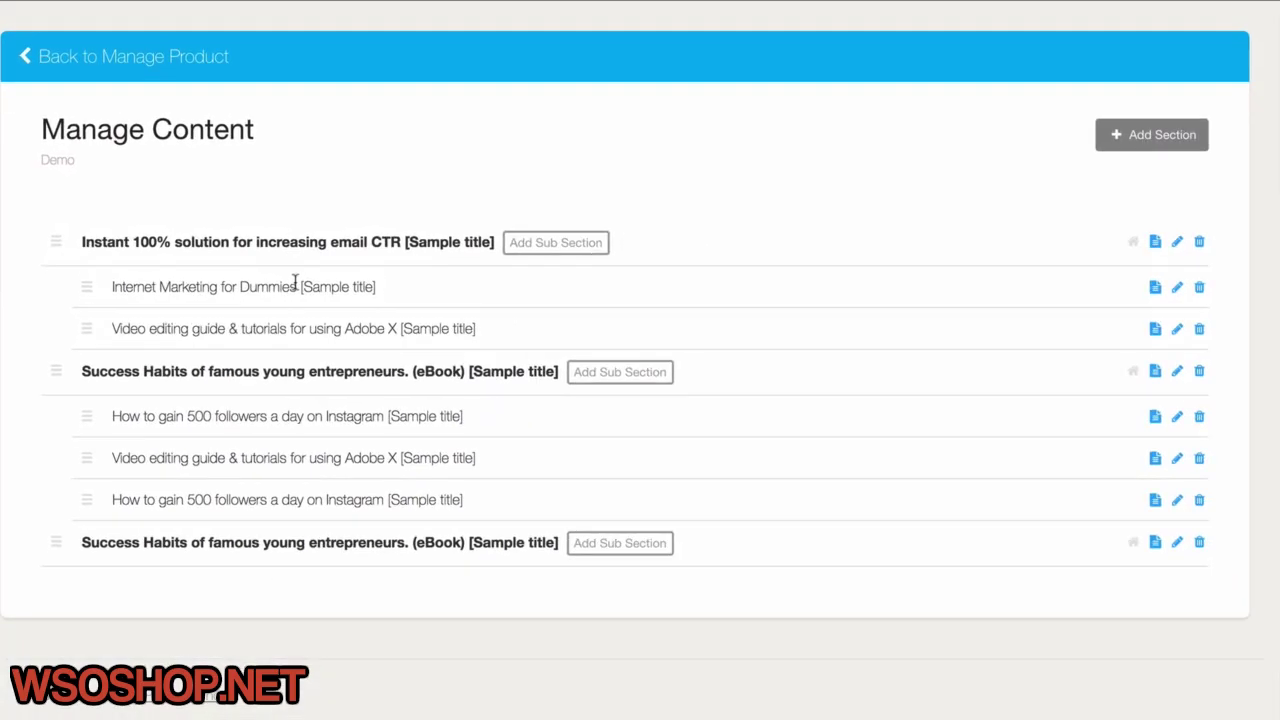
Review the Instant 100% section's details, content, drip and supporting-file settings
click(1177, 242)
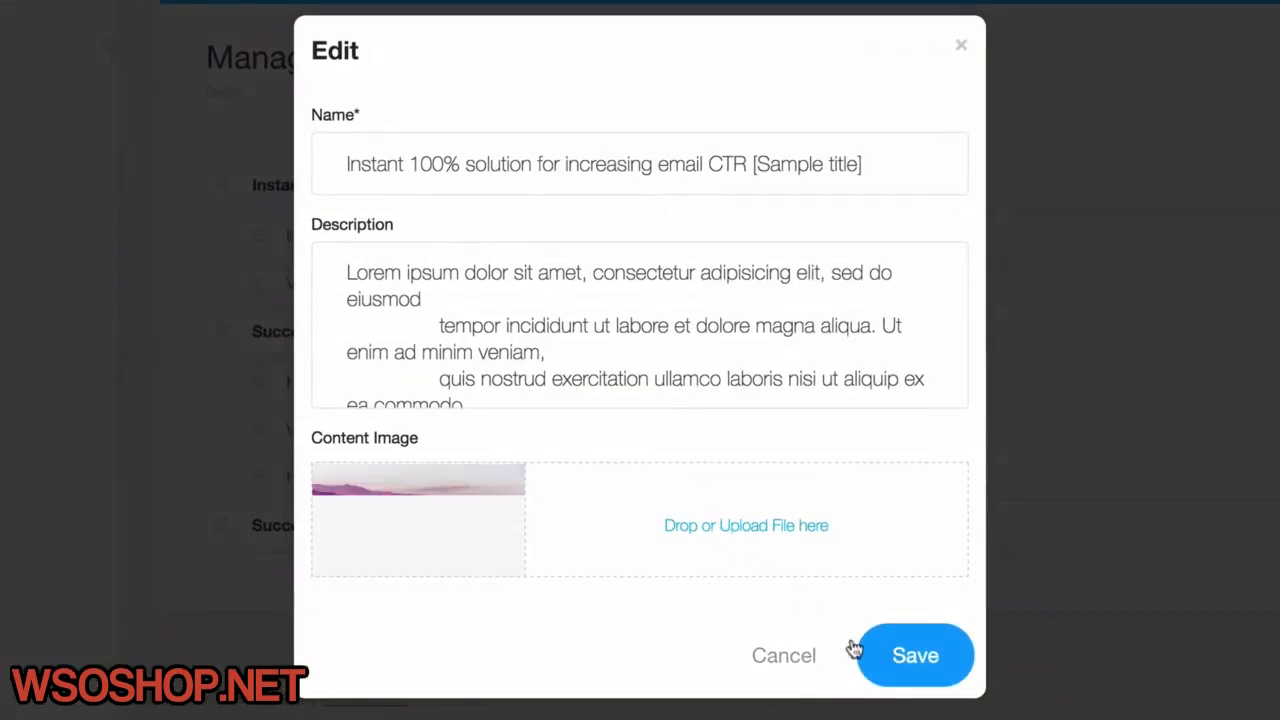
click(790, 655)
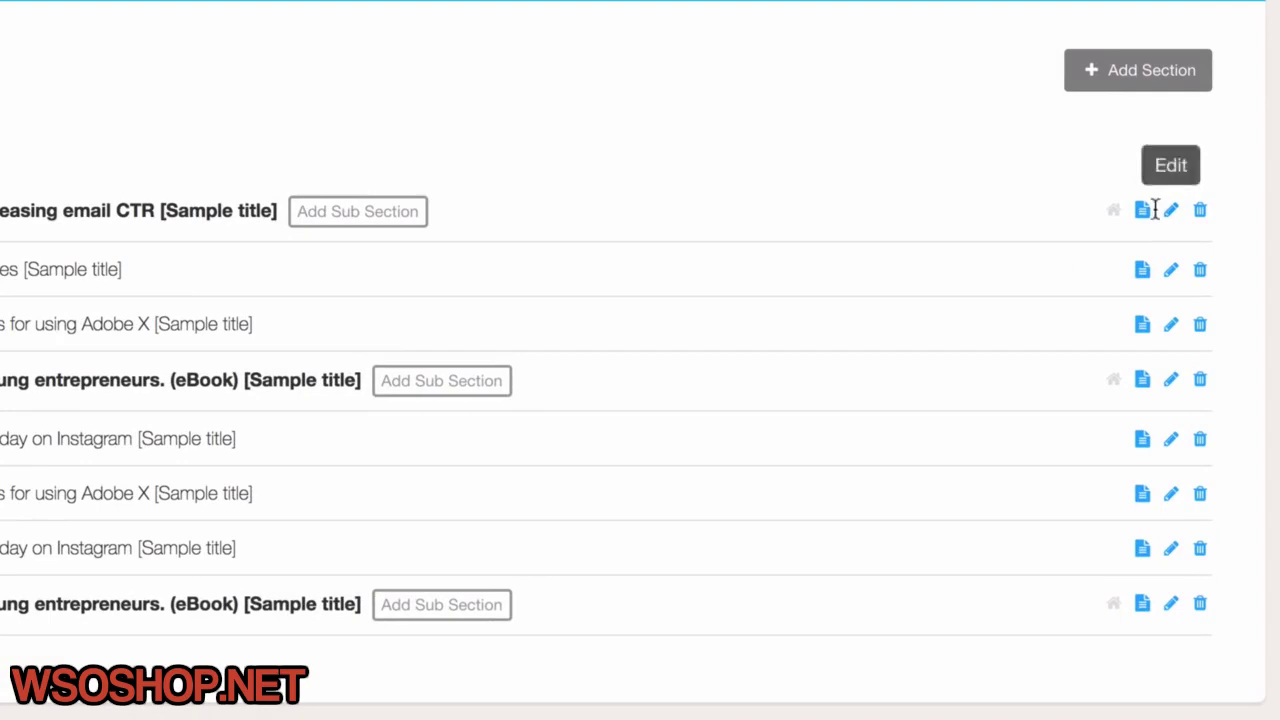
click(1143, 218)
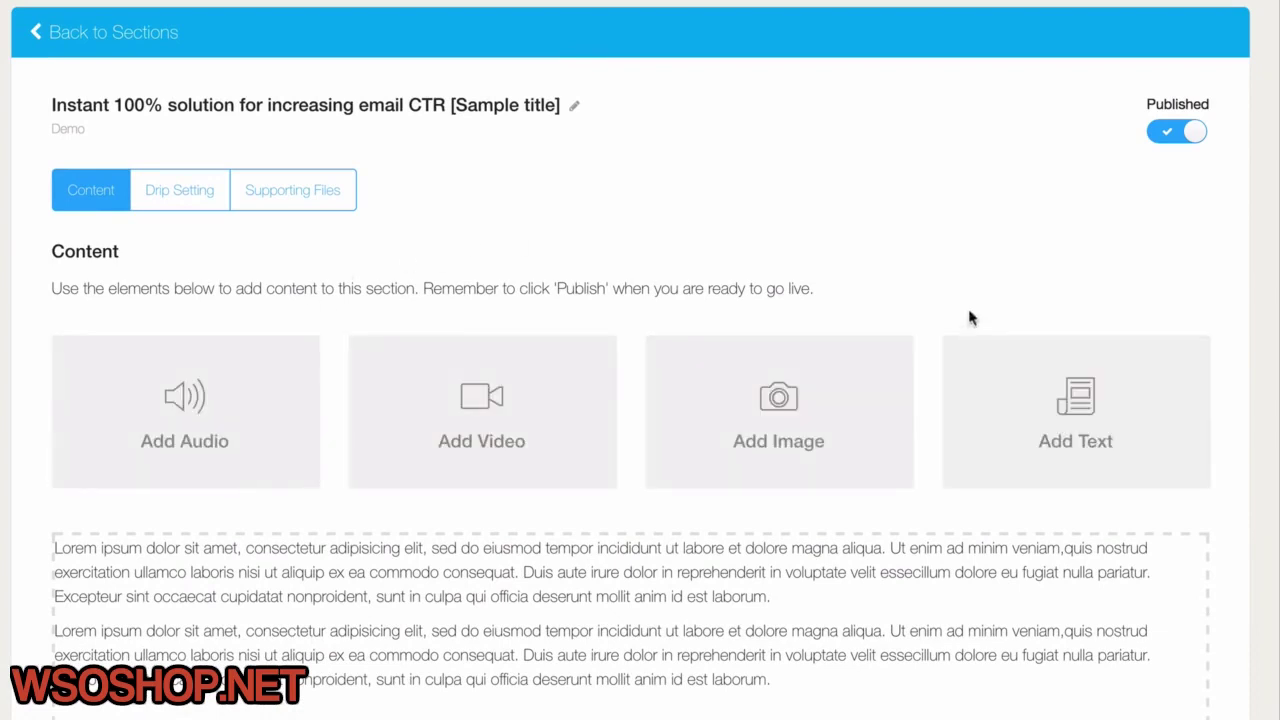
click(186, 204)
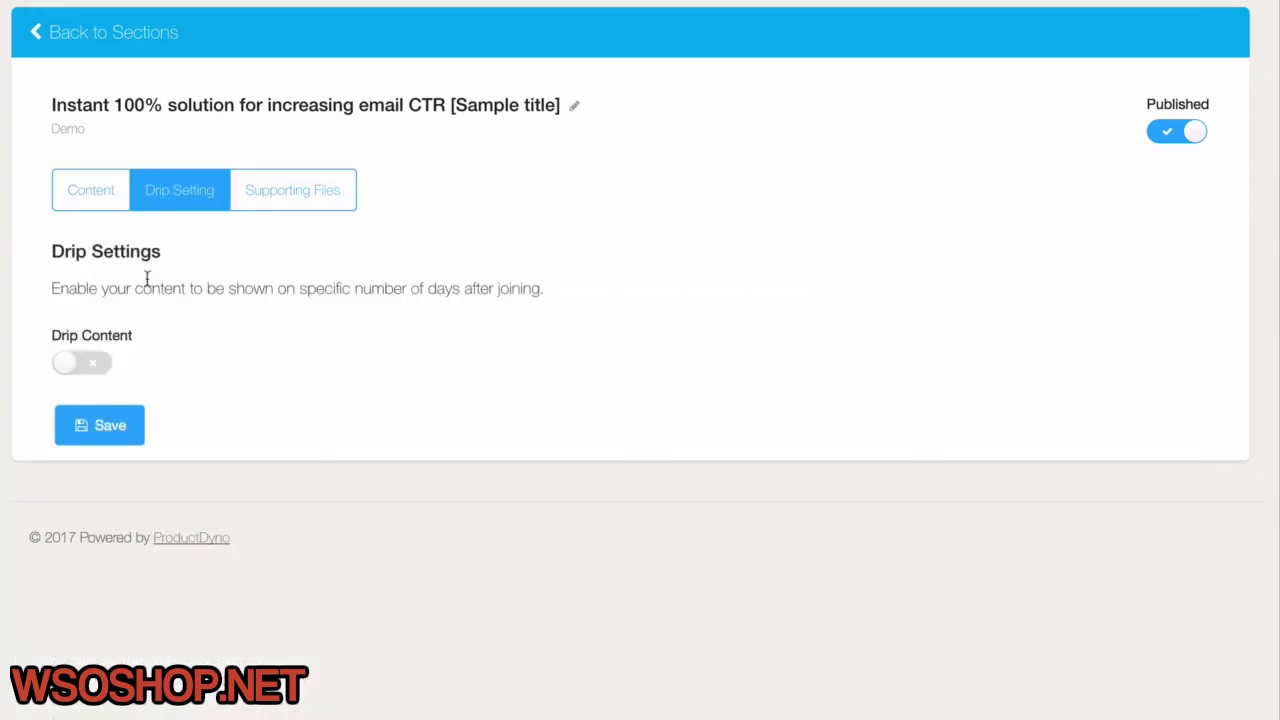
click(286, 207)
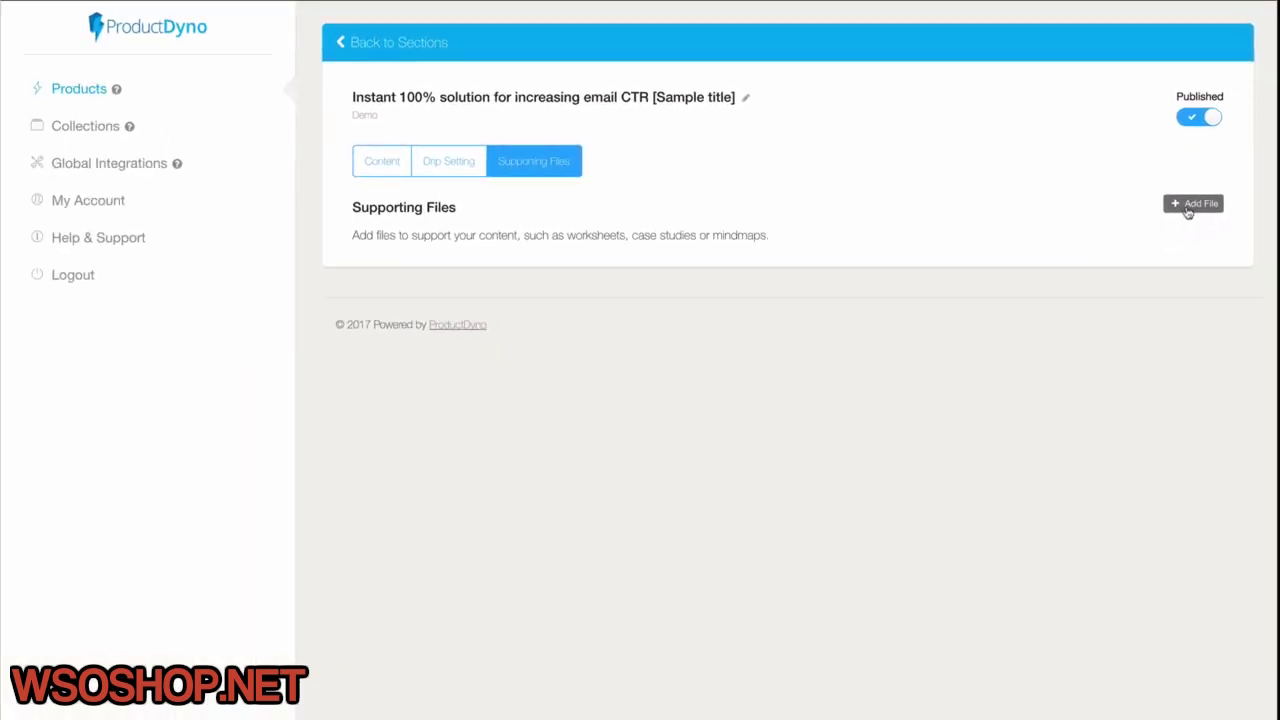
click(374, 43)
Look at the available customization themes without choosing one
click(378, 43)
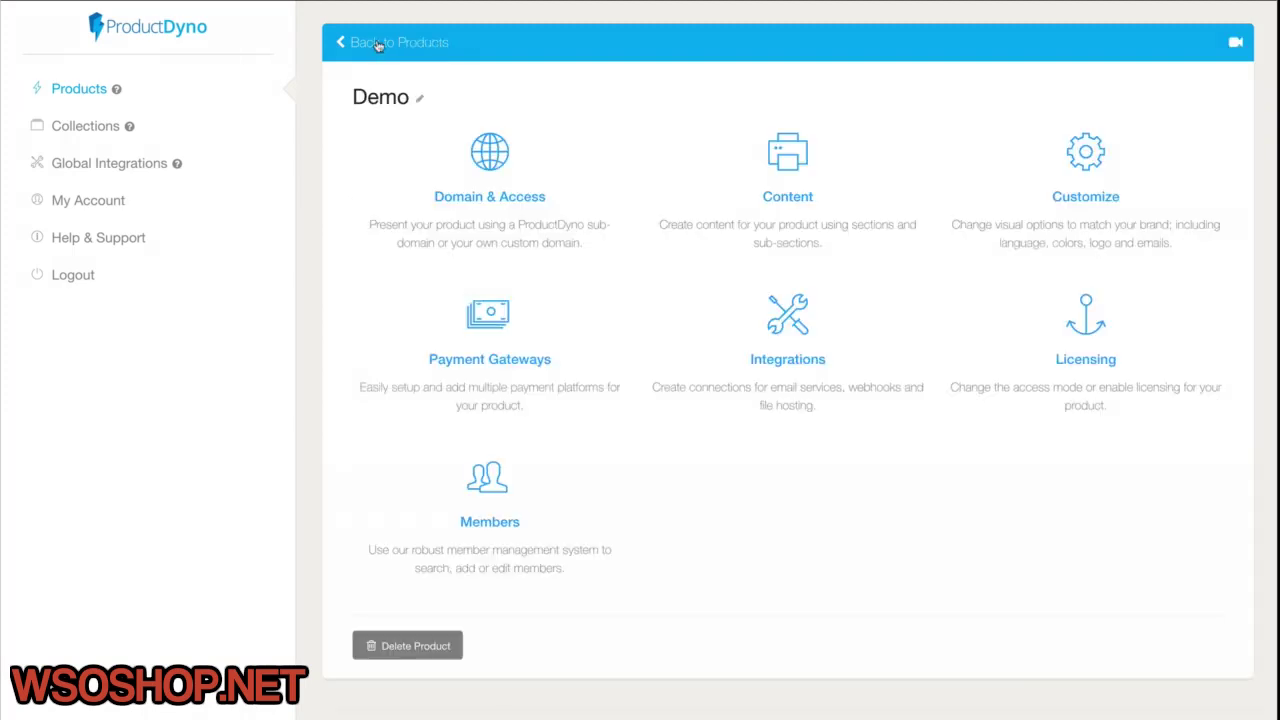
click(1085, 160)
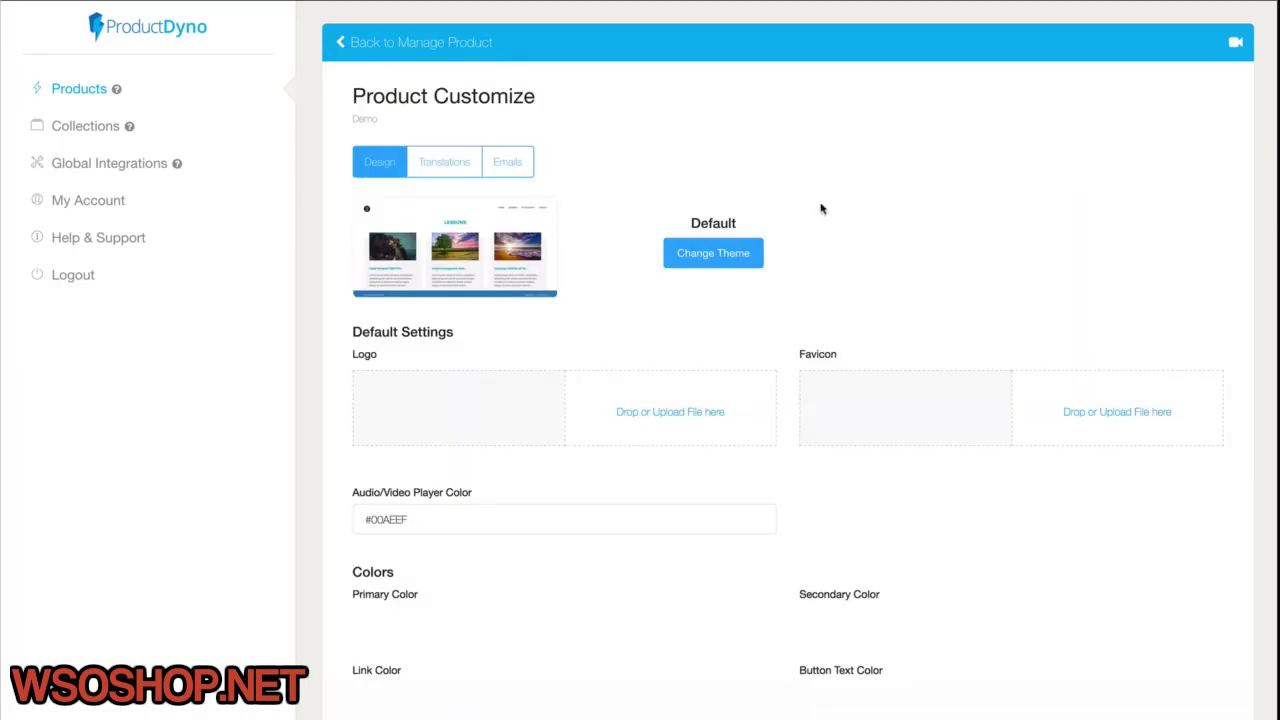
click(705, 253)
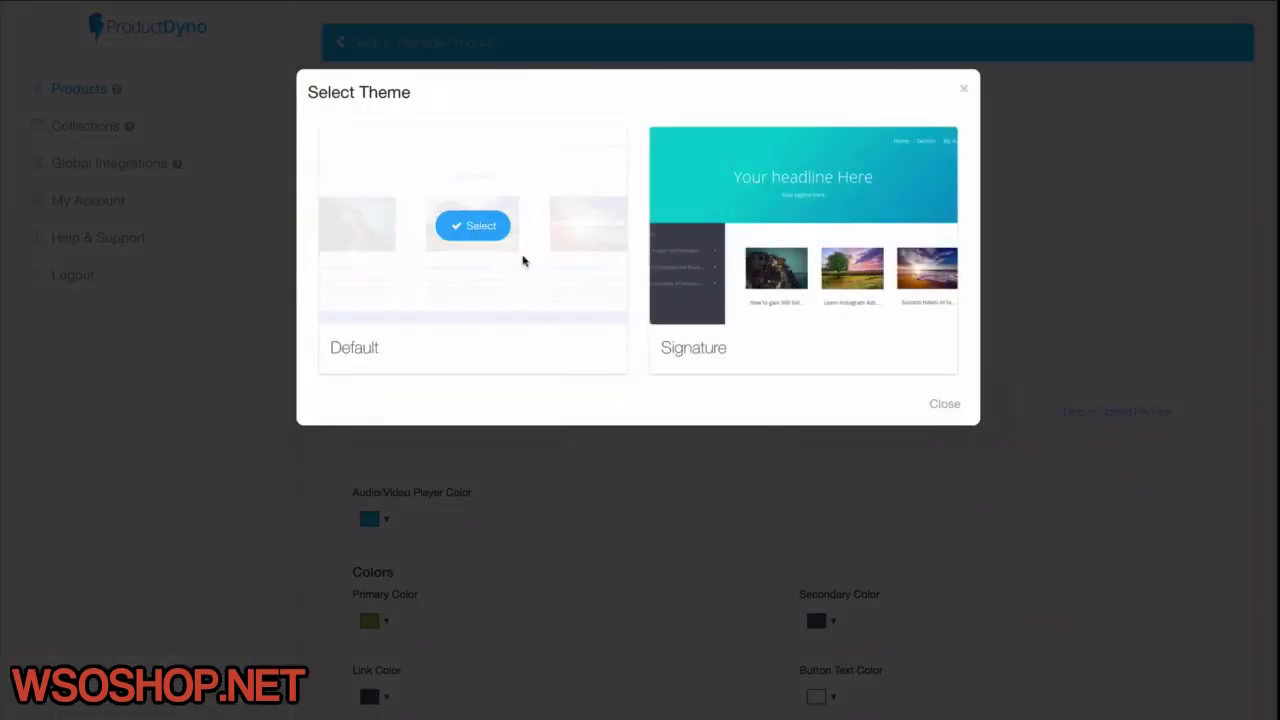
click(966, 90)
scroll(523, 409, down, 3)
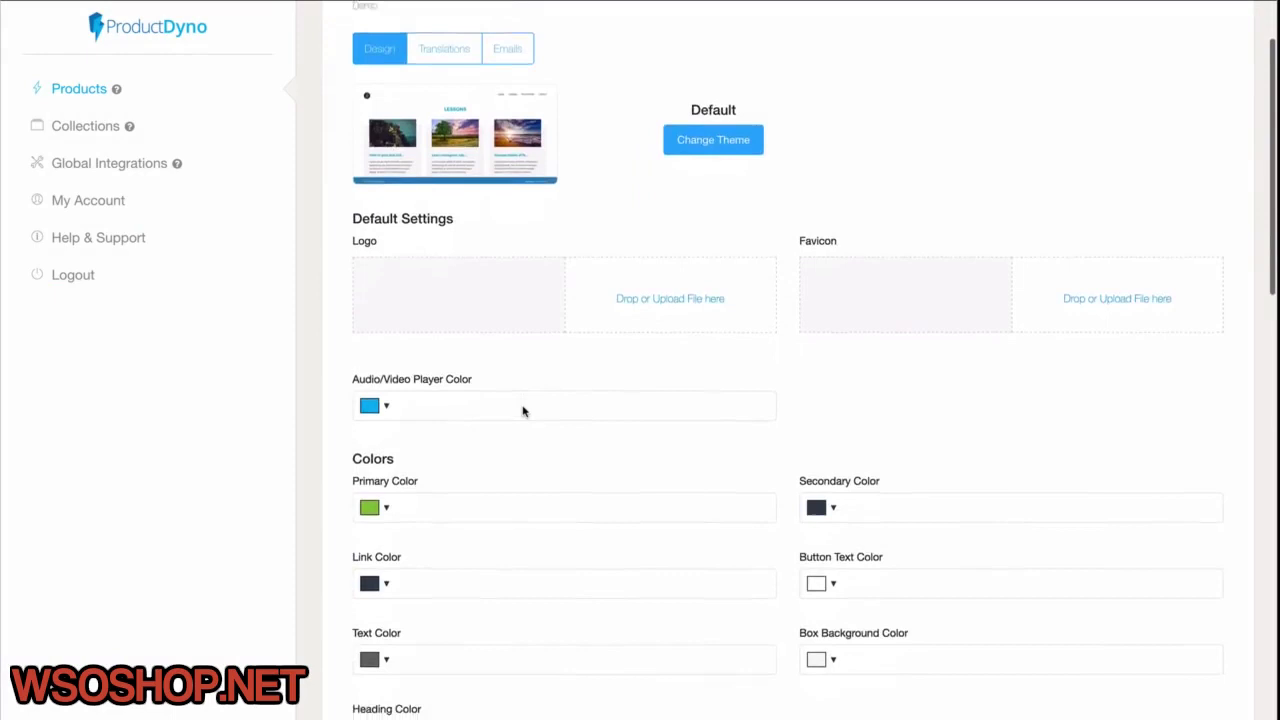
scroll(523, 410, up, 5)
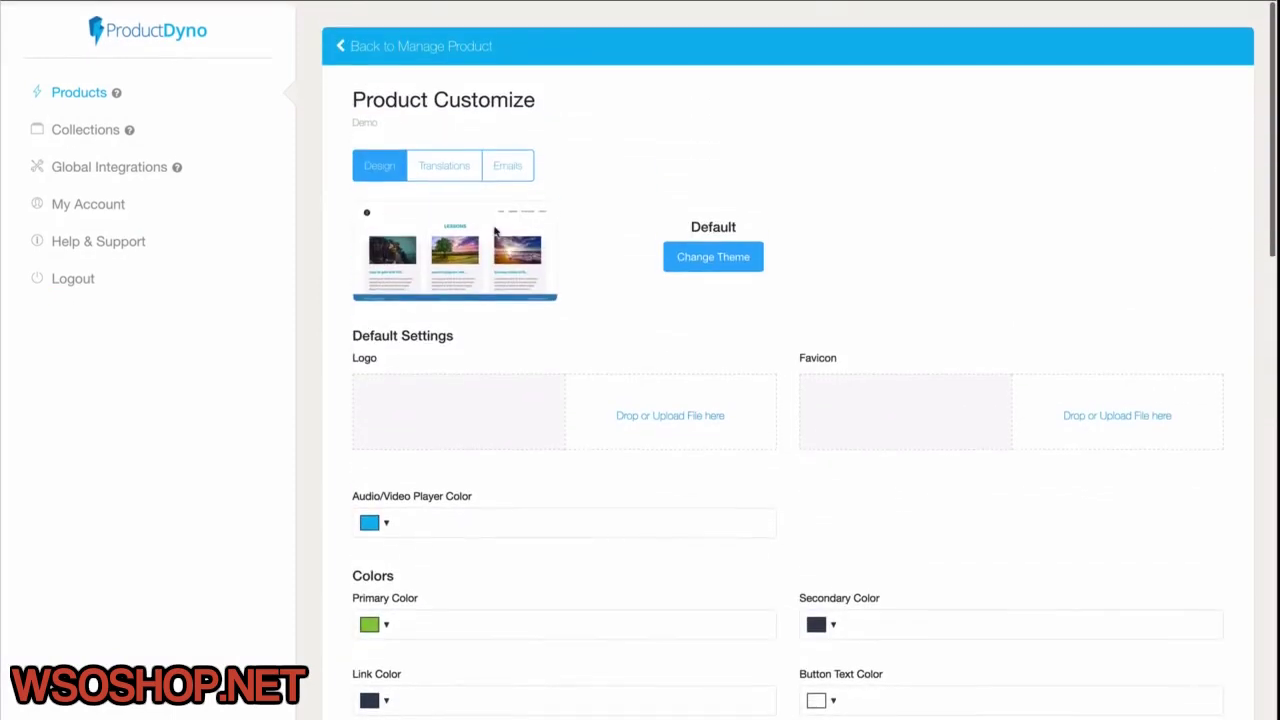
Review the Welcome, Reset Password and Access Revoked email templates, then go back
click(512, 172)
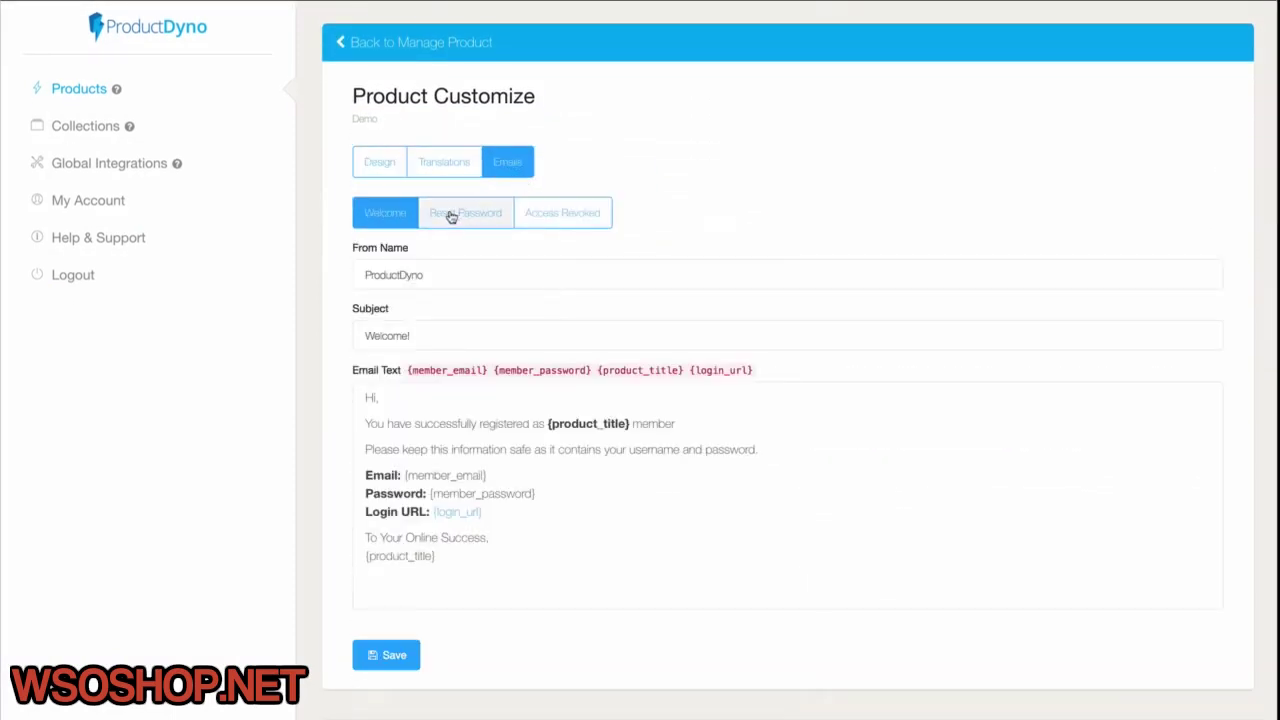
click(456, 215)
click(549, 215)
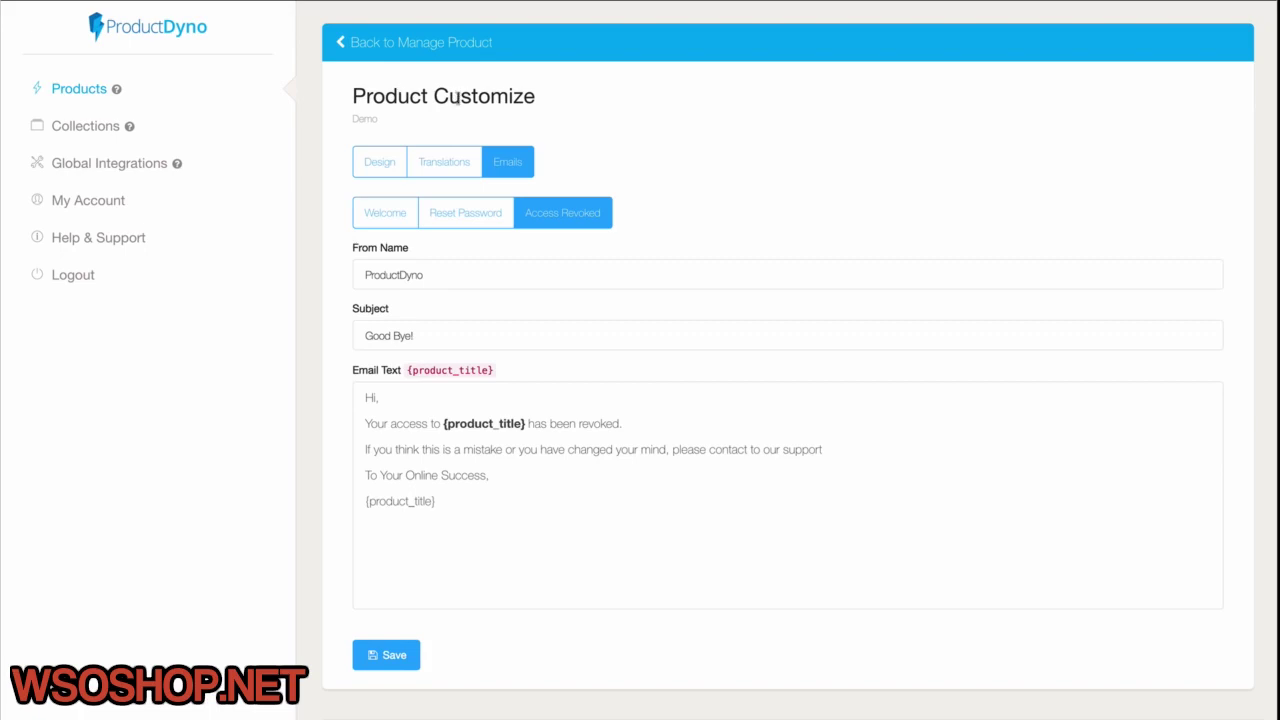
click(396, 214)
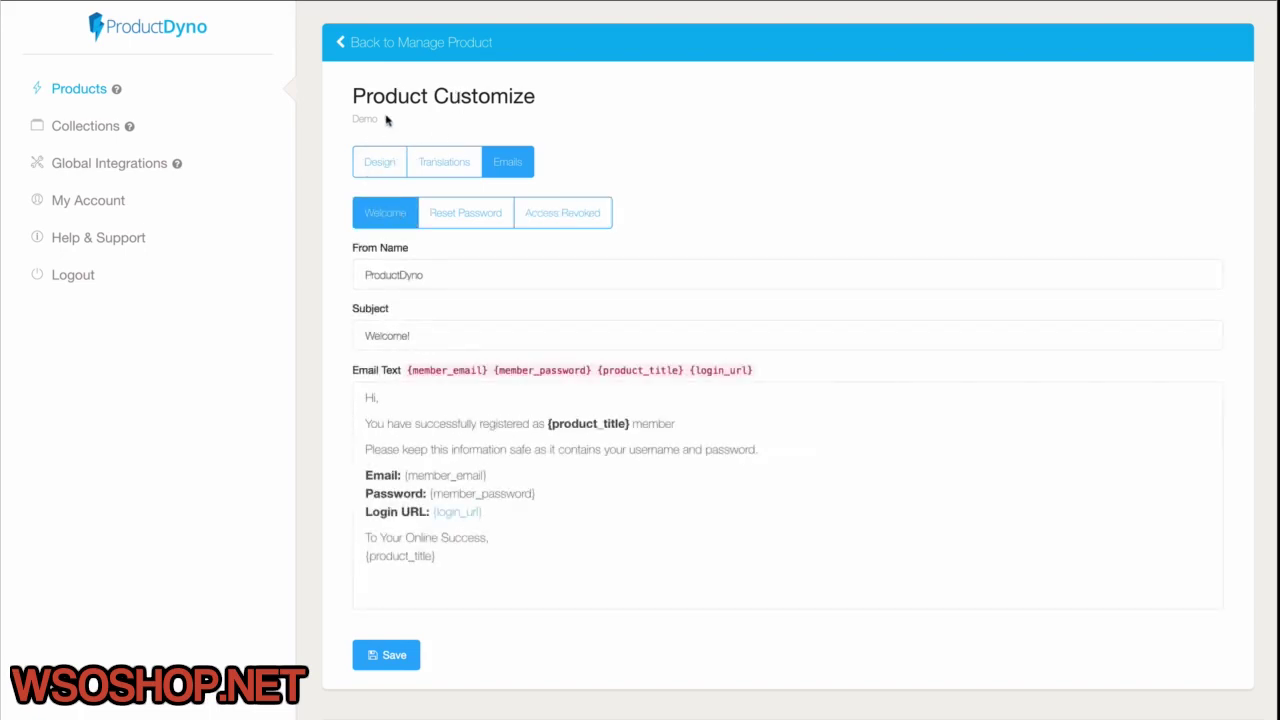
click(390, 44)
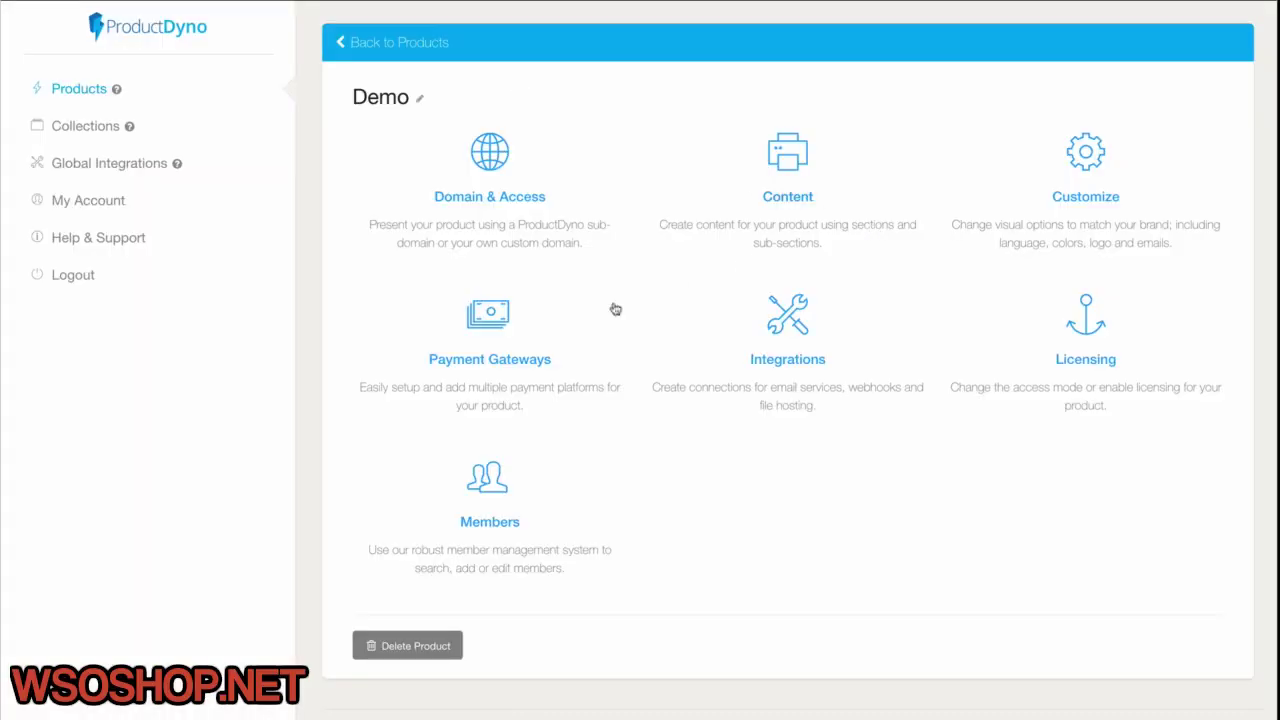
Add a payment gateway titled 'New' with JVZoo as the platform
click(482, 328)
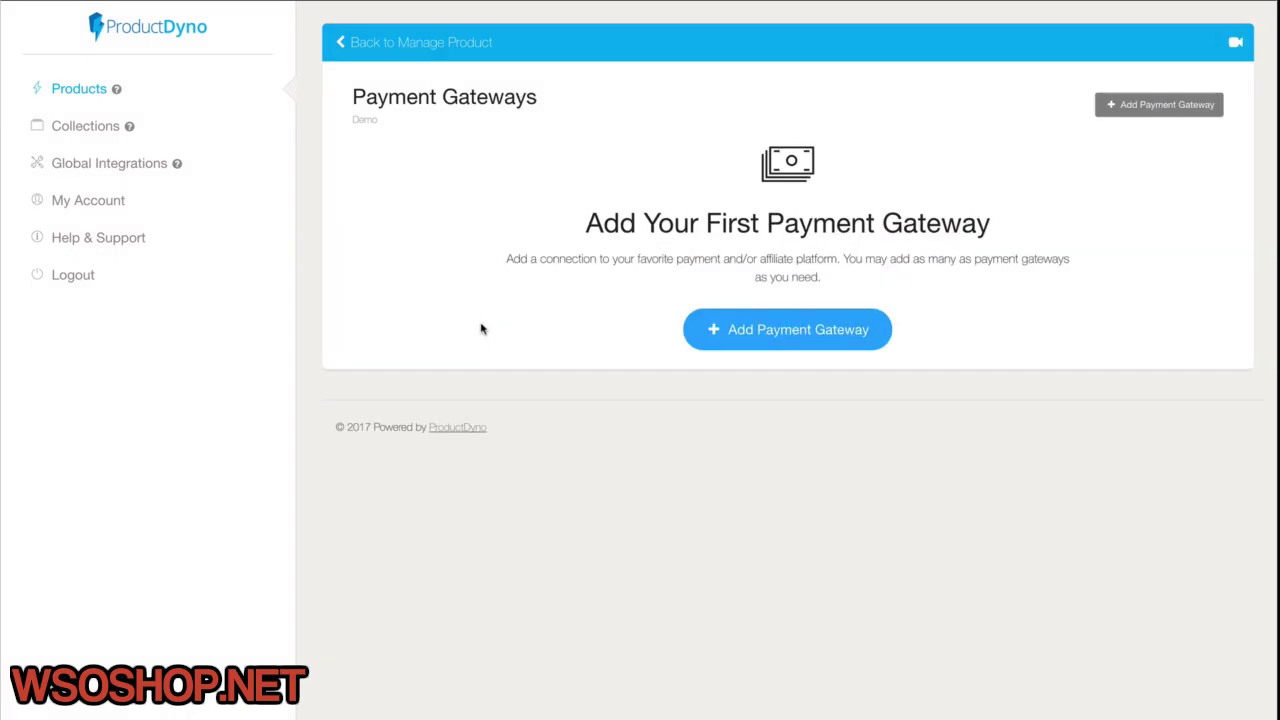
click(789, 334)
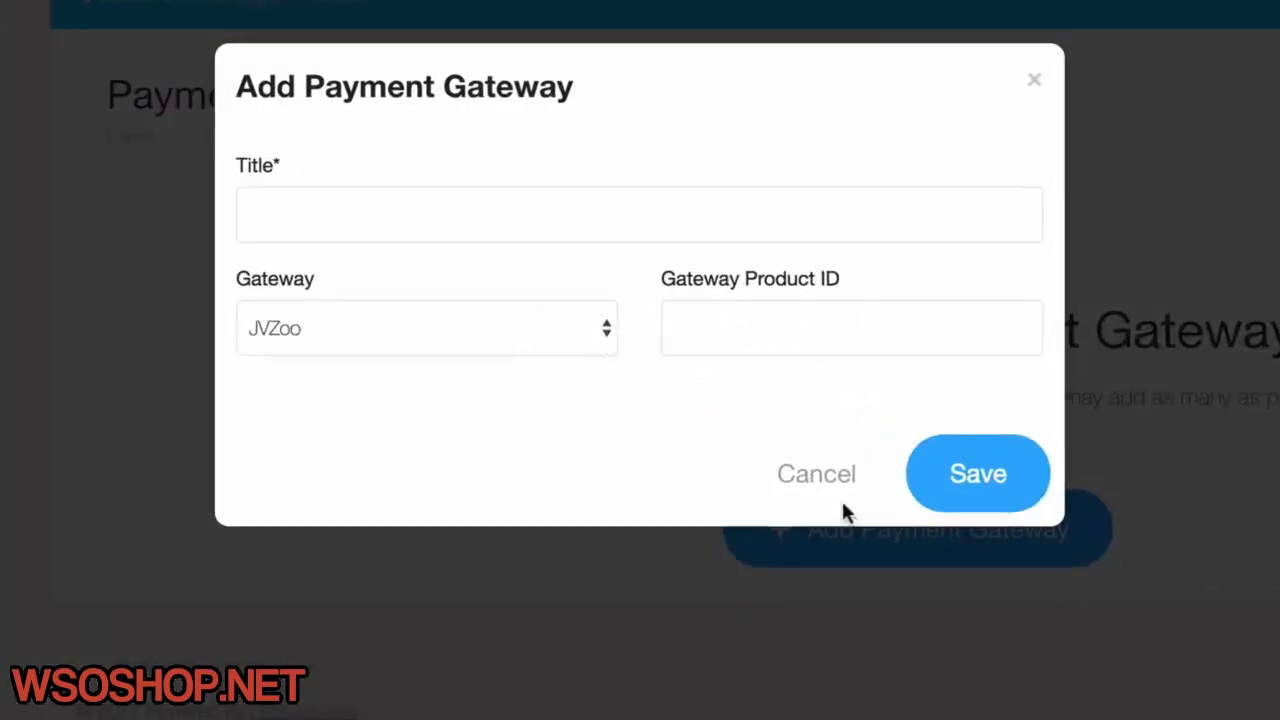
click(540, 158)
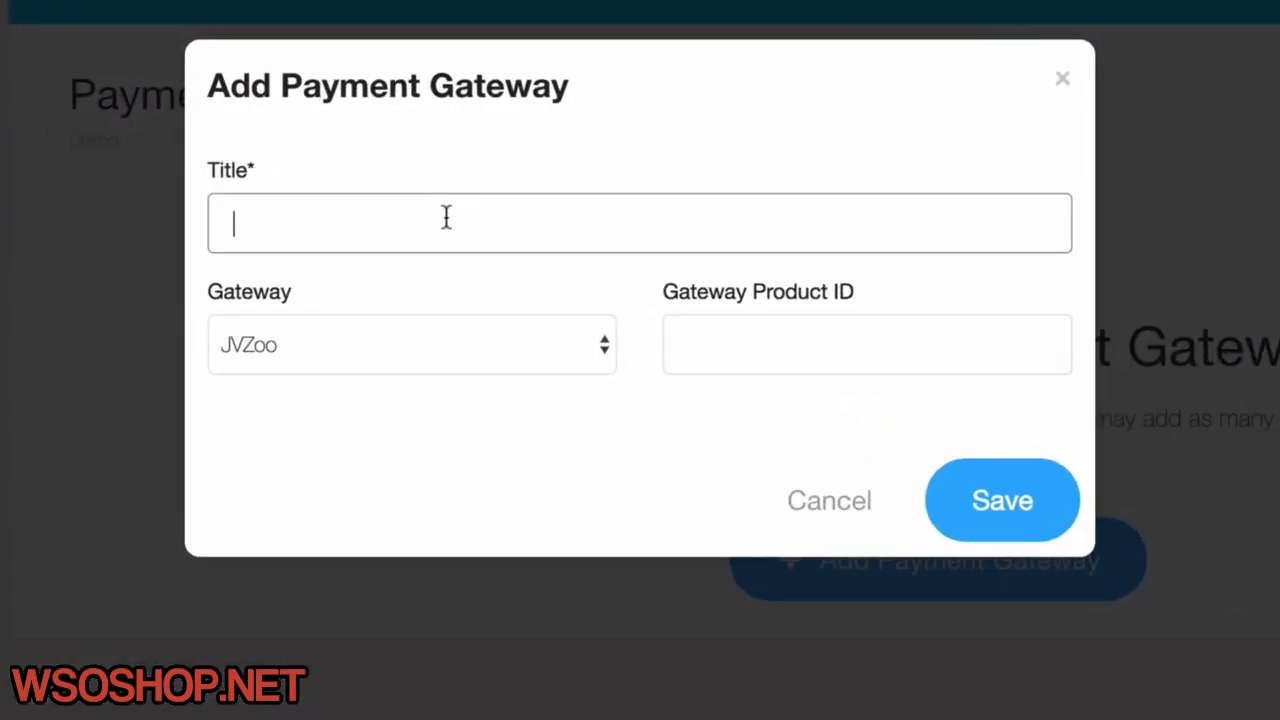
text(New)
click(432, 345)
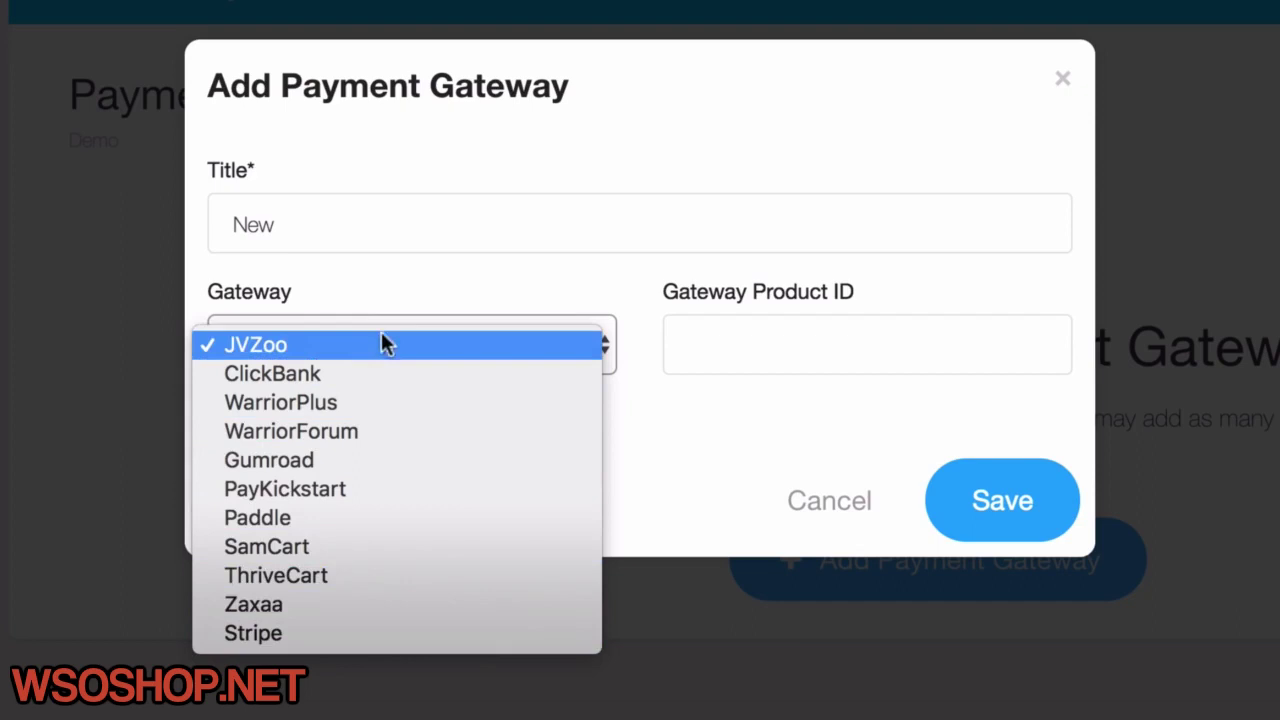
click(595, 278)
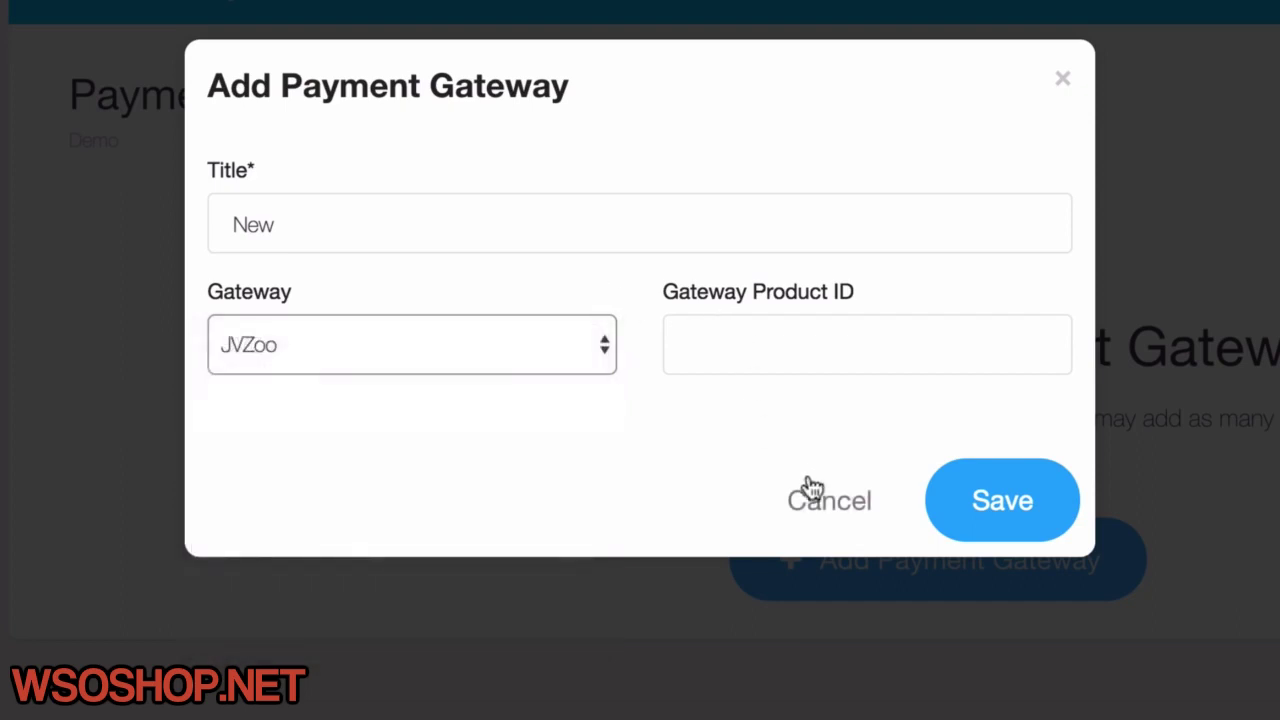
mouse_move(158, 5)
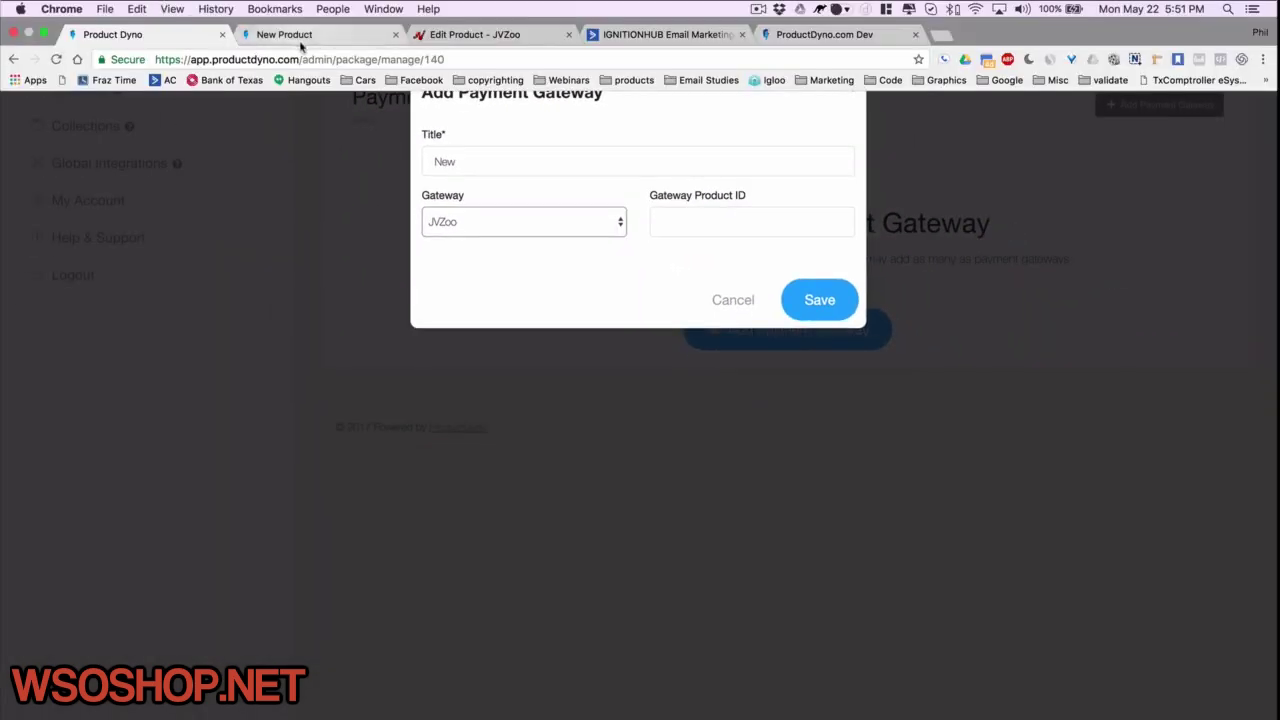
click(460, 36)
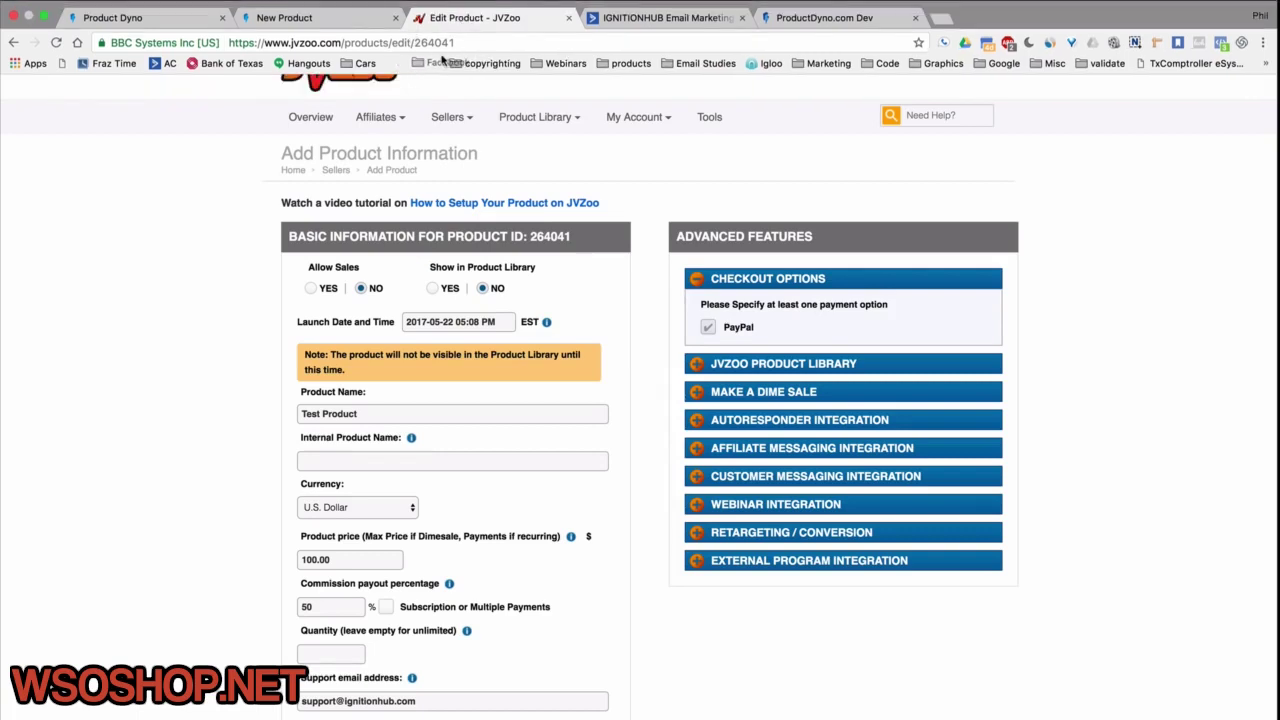
Copy the JVZoo Test Product ID 264041 from the address bar and return to ProductDyno
drag(456, 42, 417, 40)
key(ctrl+c)
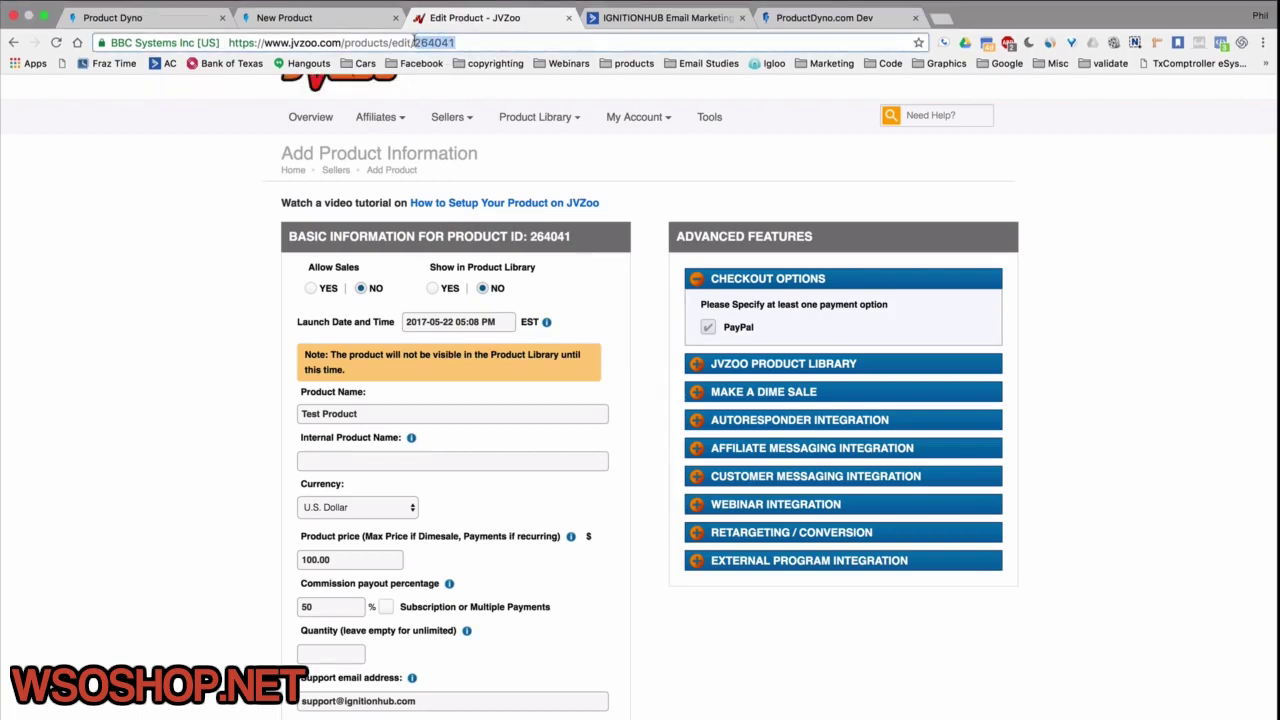
click(155, 22)
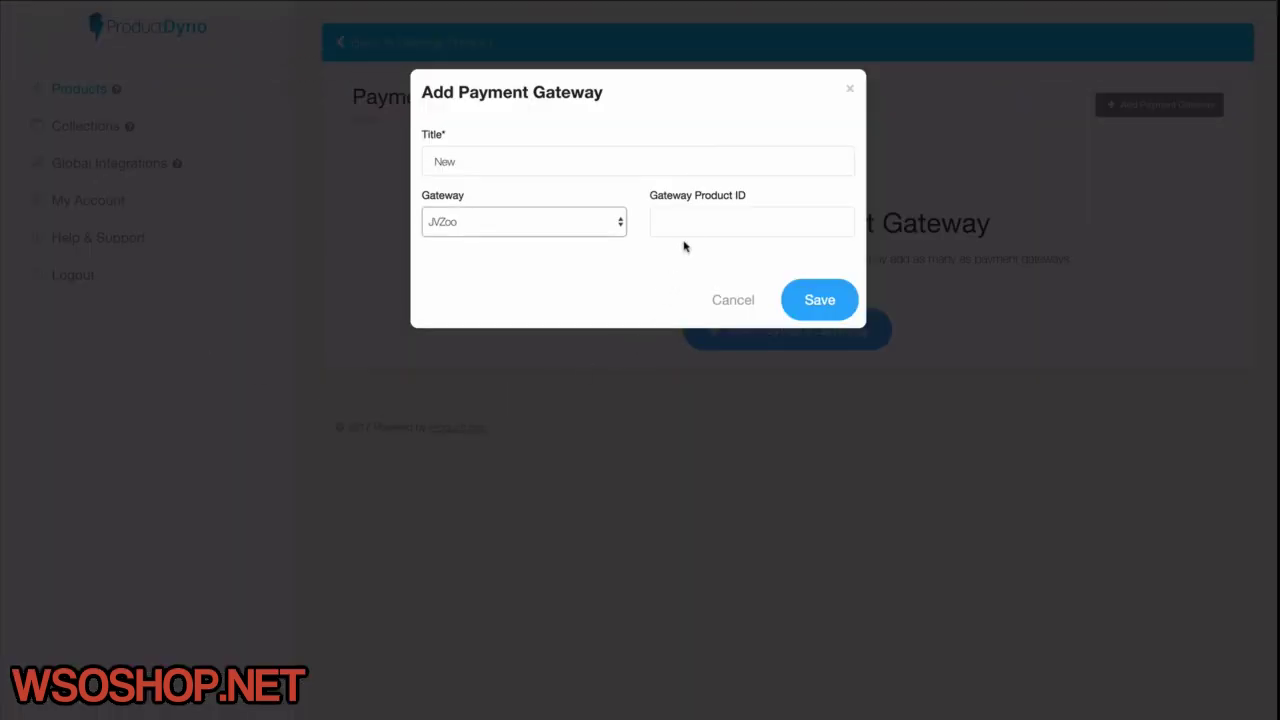
Save the gateway with product ID 264041 and copy its IPN / Checkout URL
click(690, 224)
key(ctrl+v)
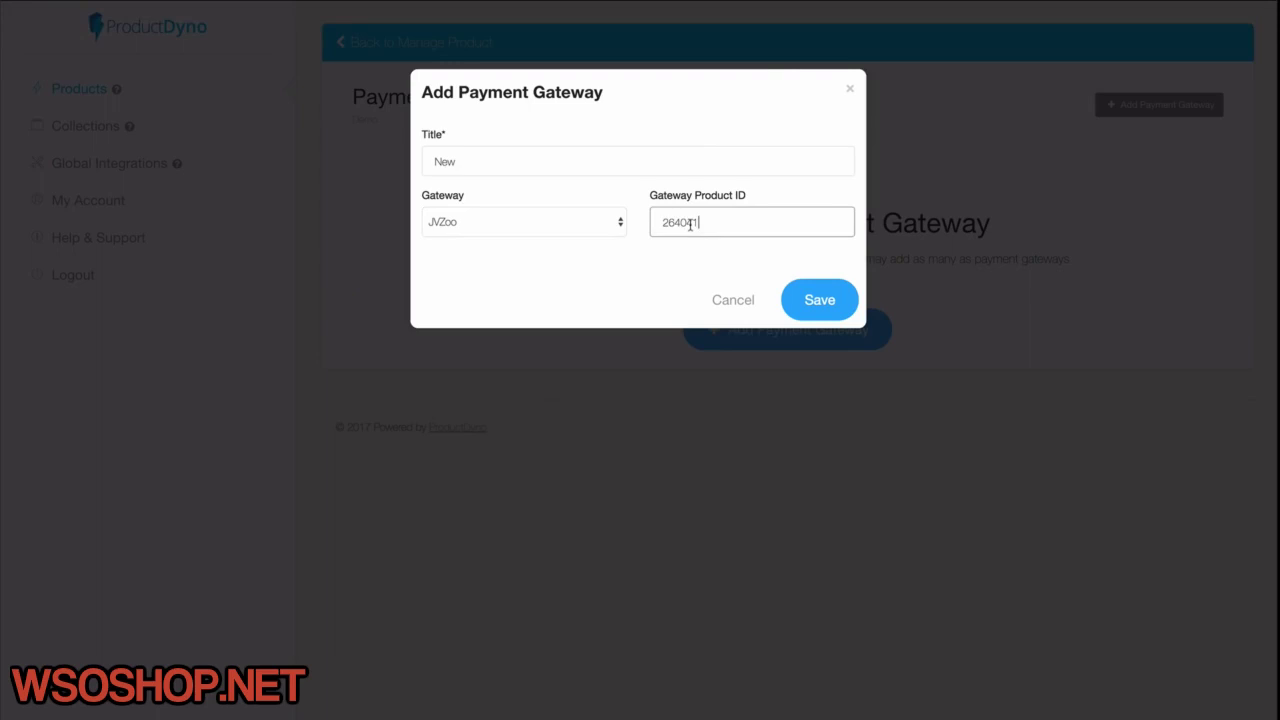
click(830, 309)
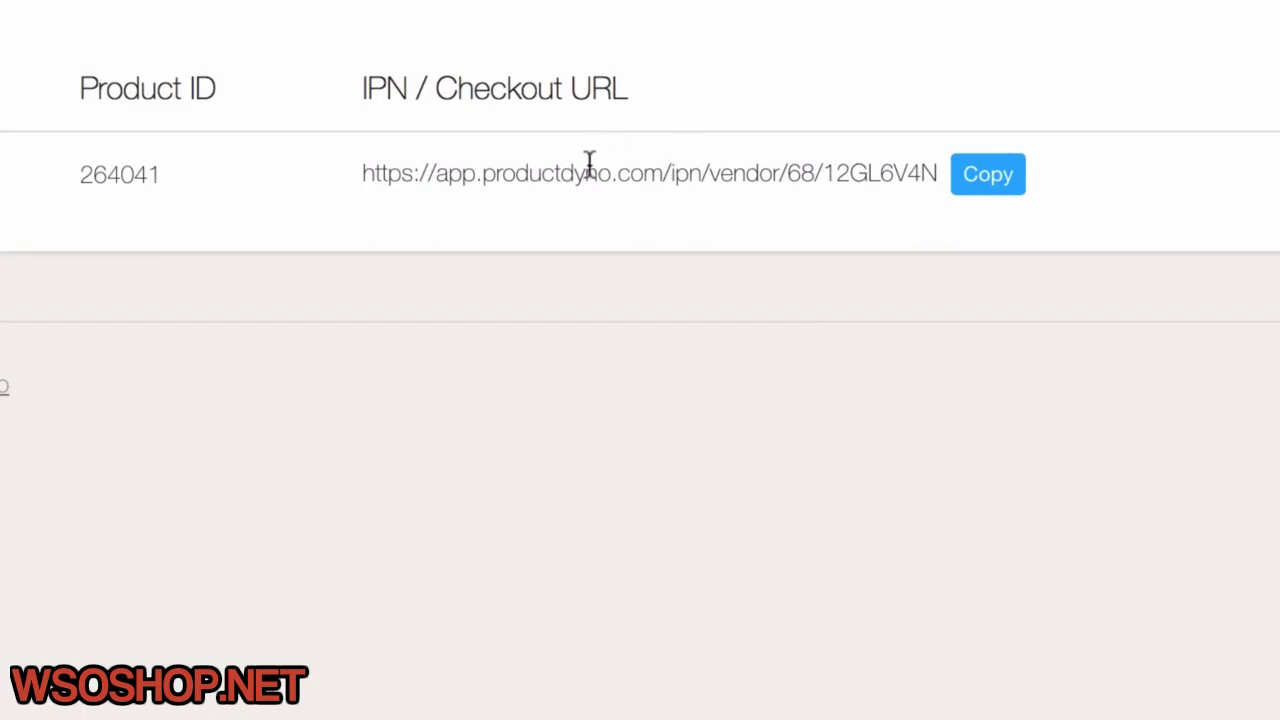
click(995, 190)
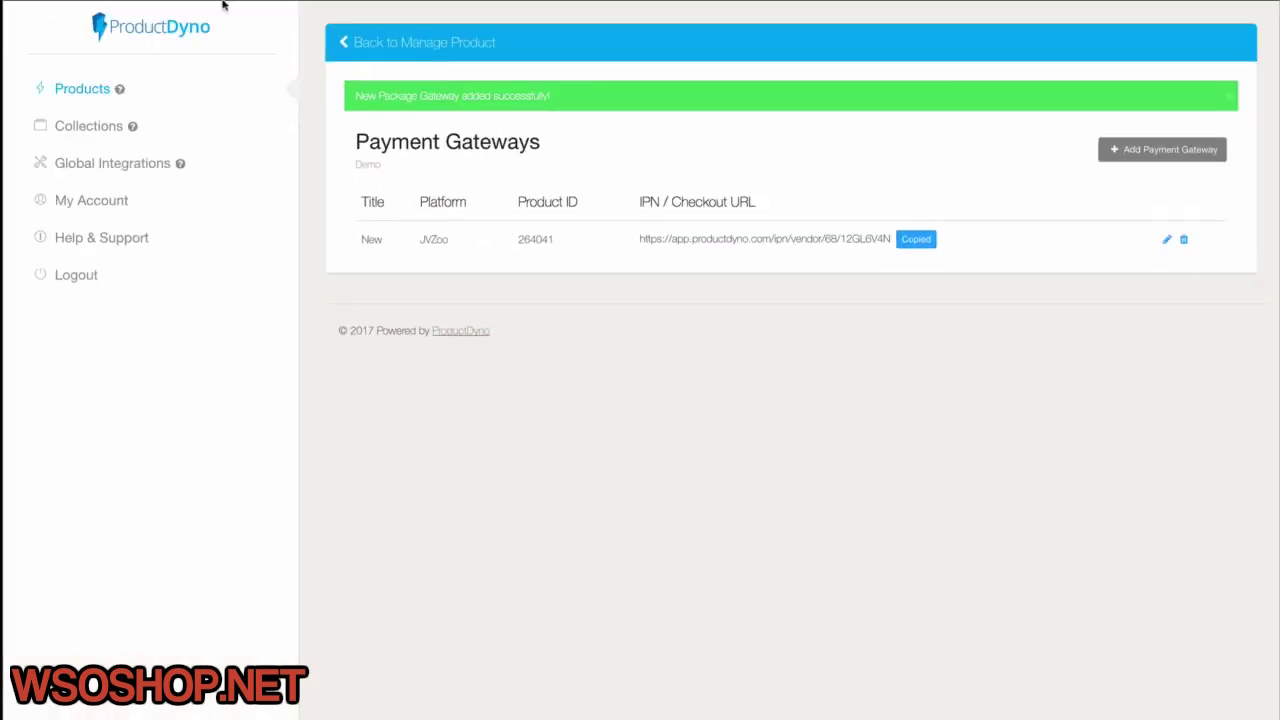
In JVZoo, expand External Program Integration, use the JVZIPN URL field, and save Test Product
mouse_move(234, 5)
click(464, 36)
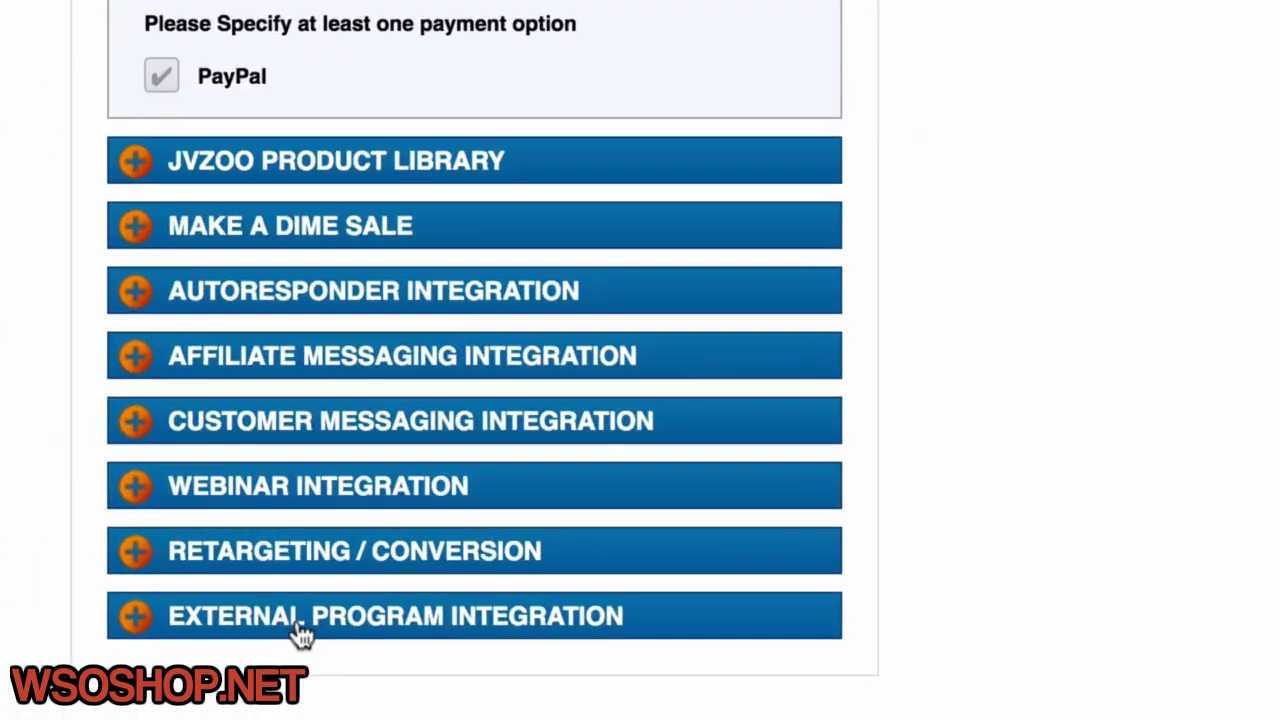
click(300, 620)
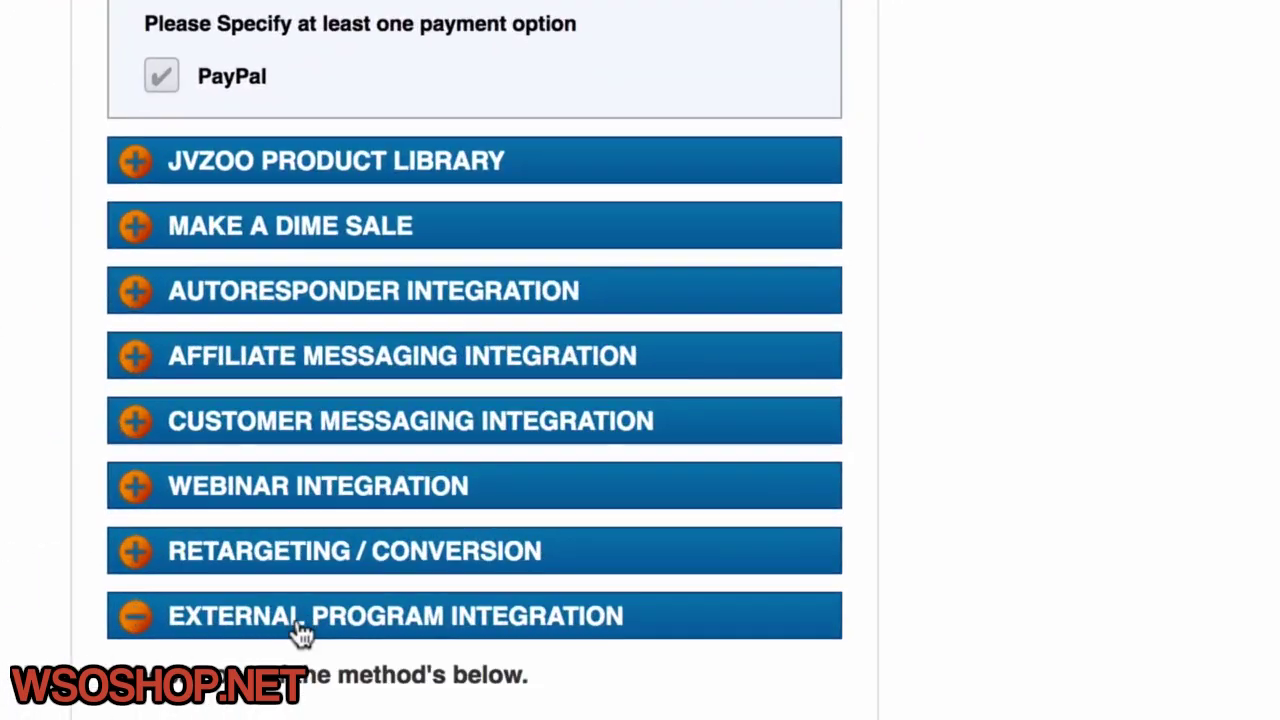
scroll(295, 630, down, 6)
click(251, 209)
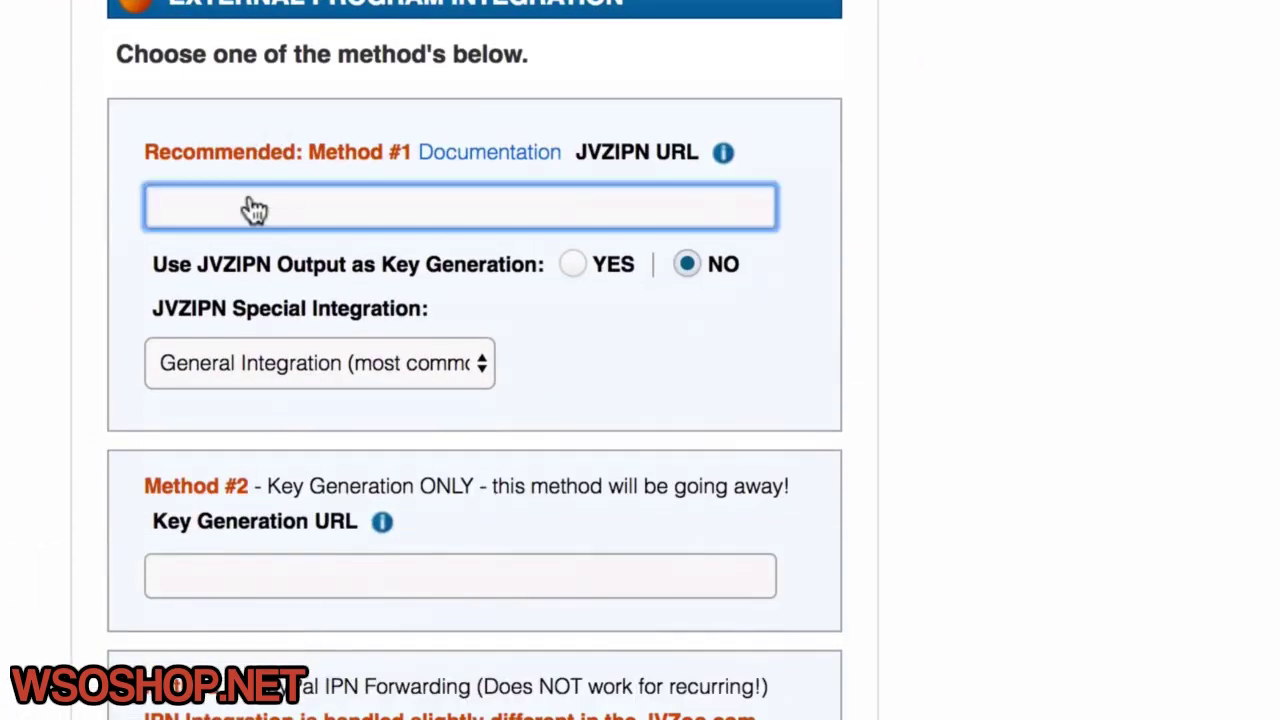
scroll(643, 420, down, 5)
click(345, 583)
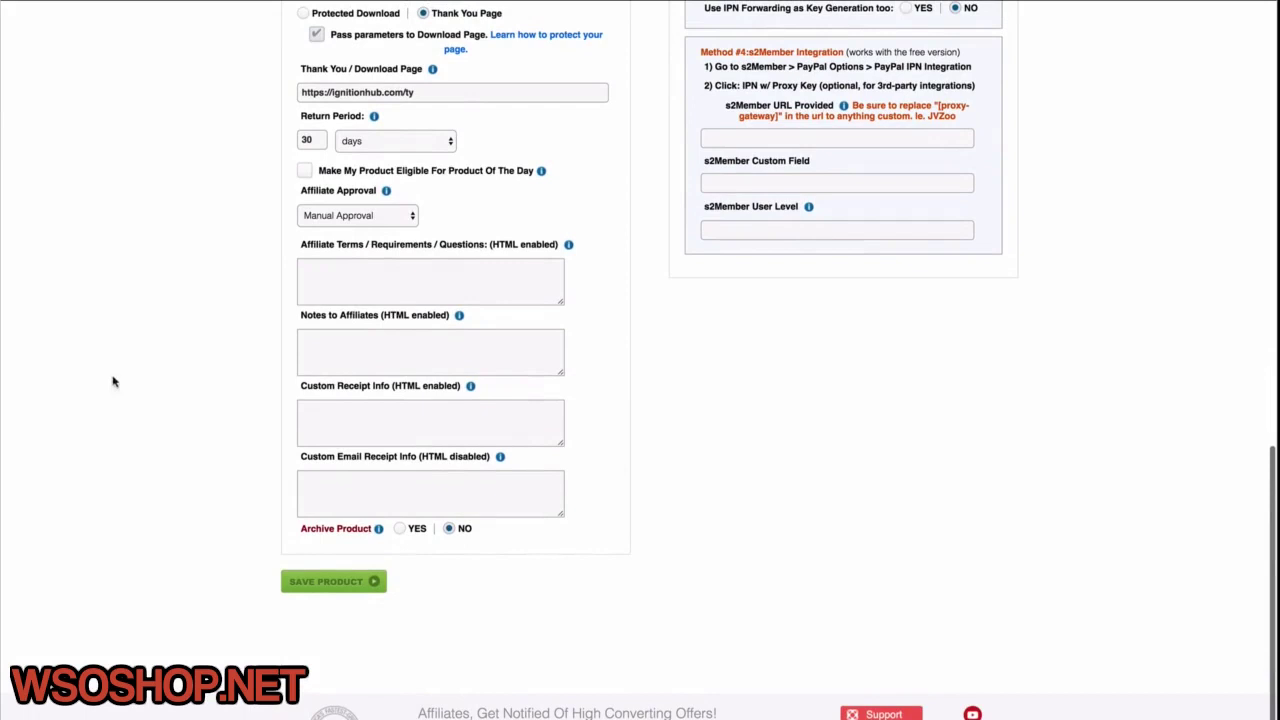
mouse_move(121, 6)
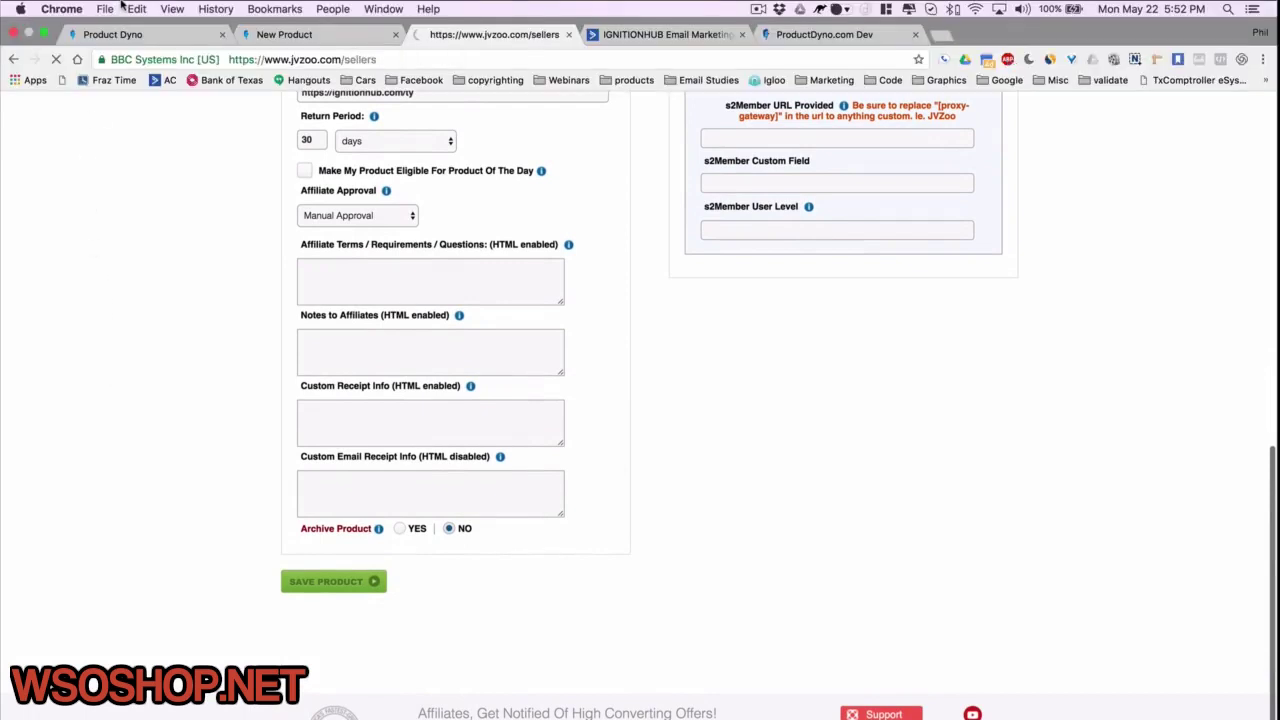
click(115, 34)
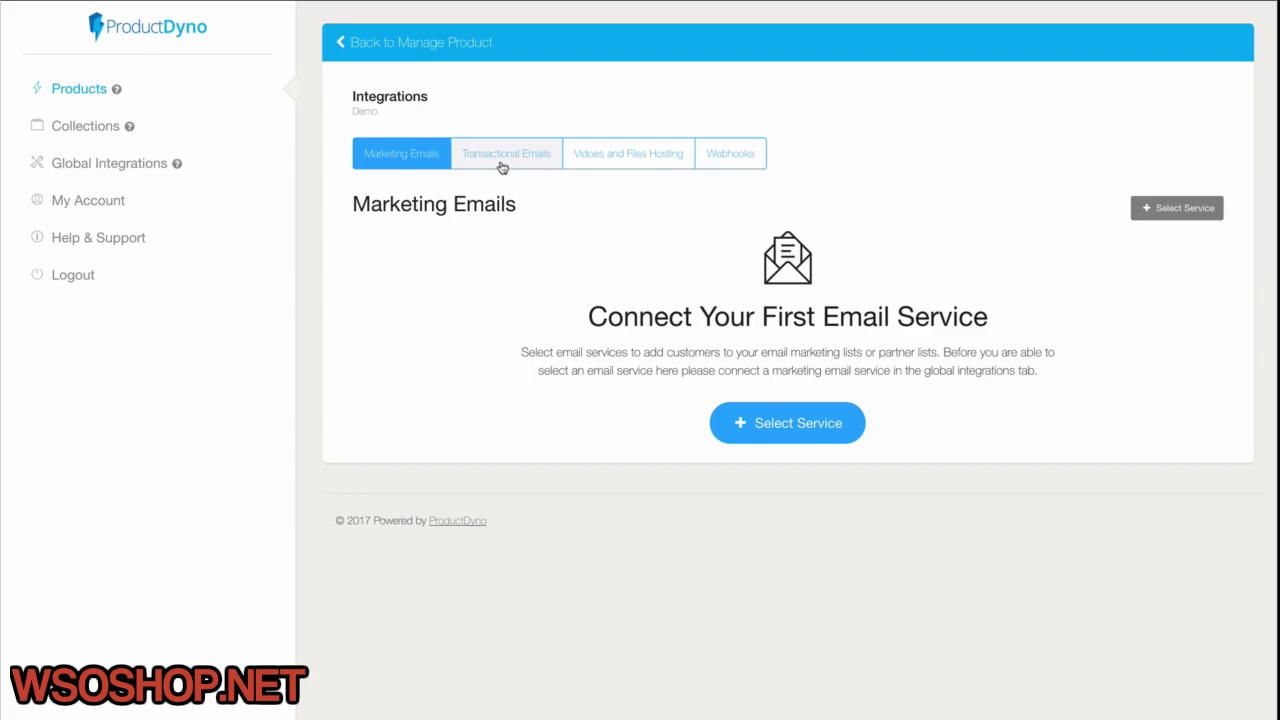
View the Transactional Emails, Videos and Files Hosting and Webhooks options, then return to the overview
click(502, 167)
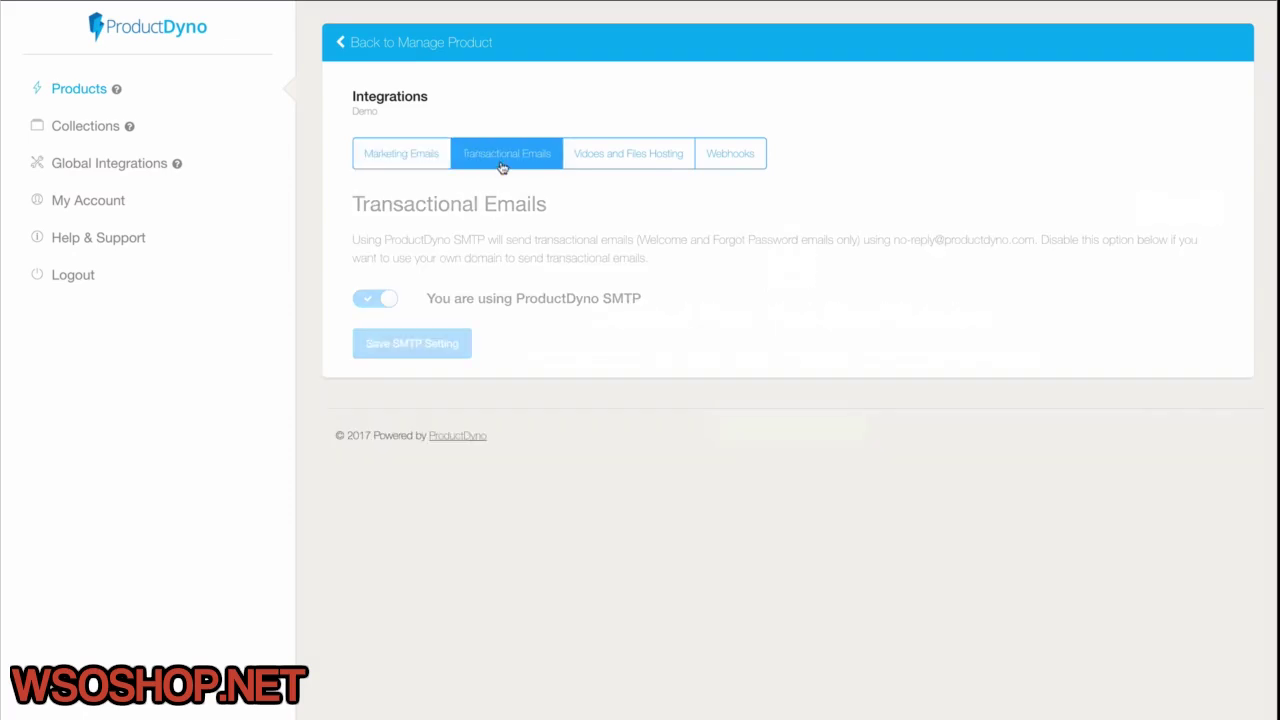
click(592, 166)
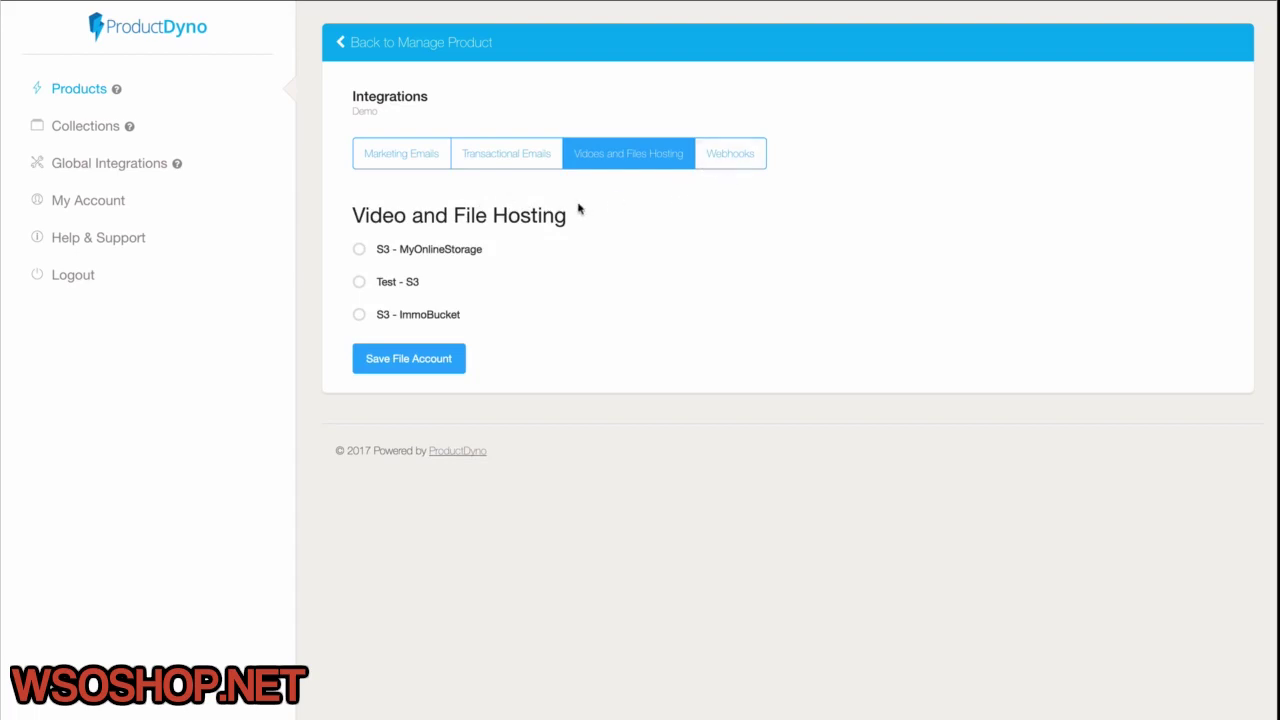
click(745, 166)
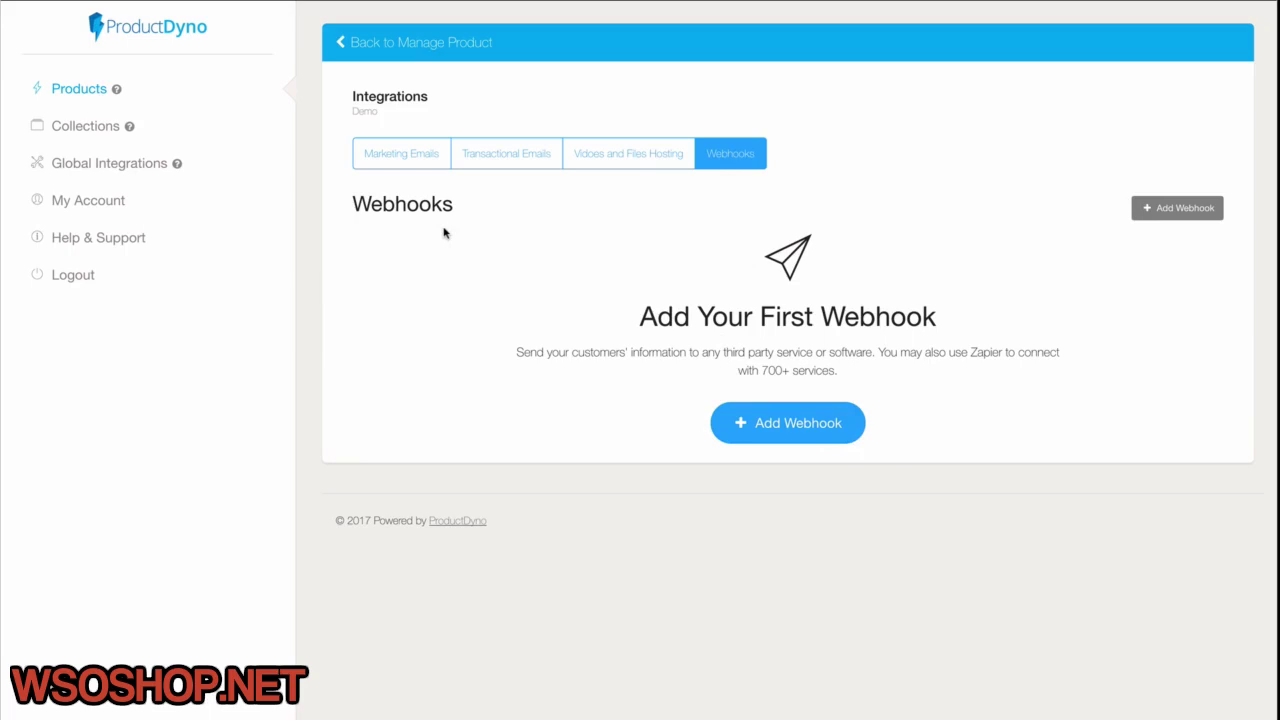
click(401, 47)
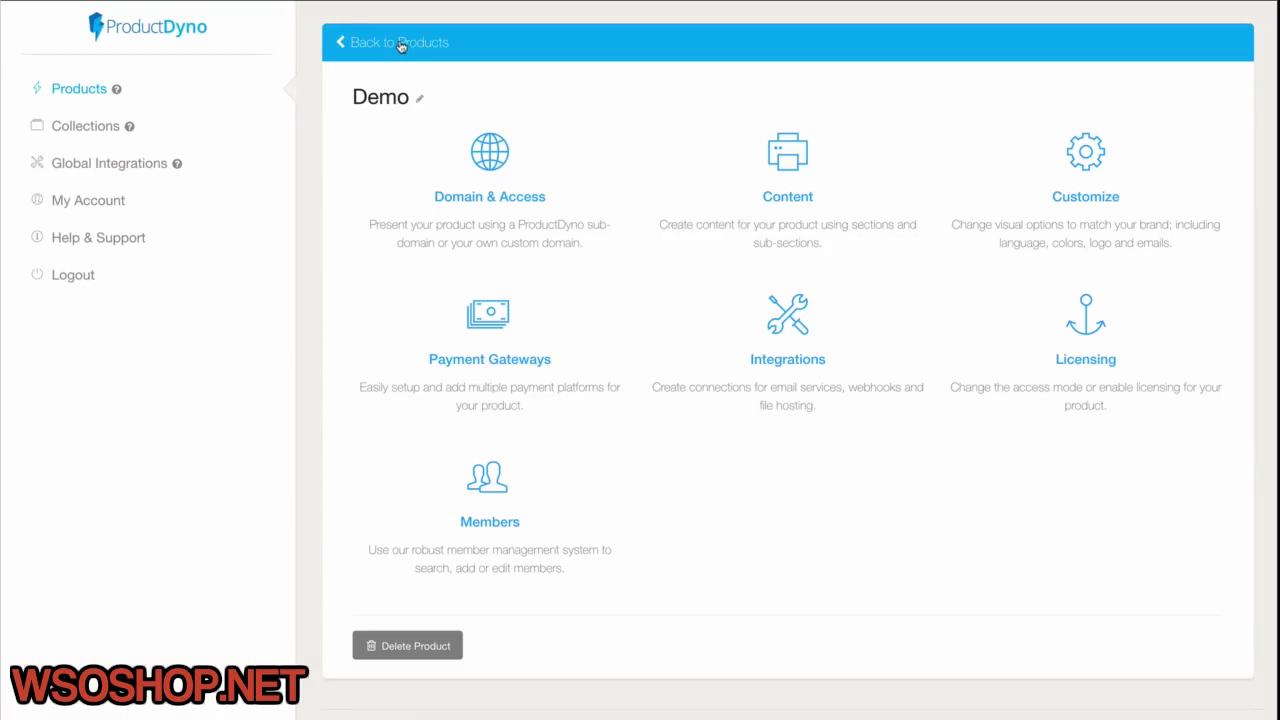
Start a global marketing email integration using ActiveCampaign, nicknamed 'AC'
click(122, 166)
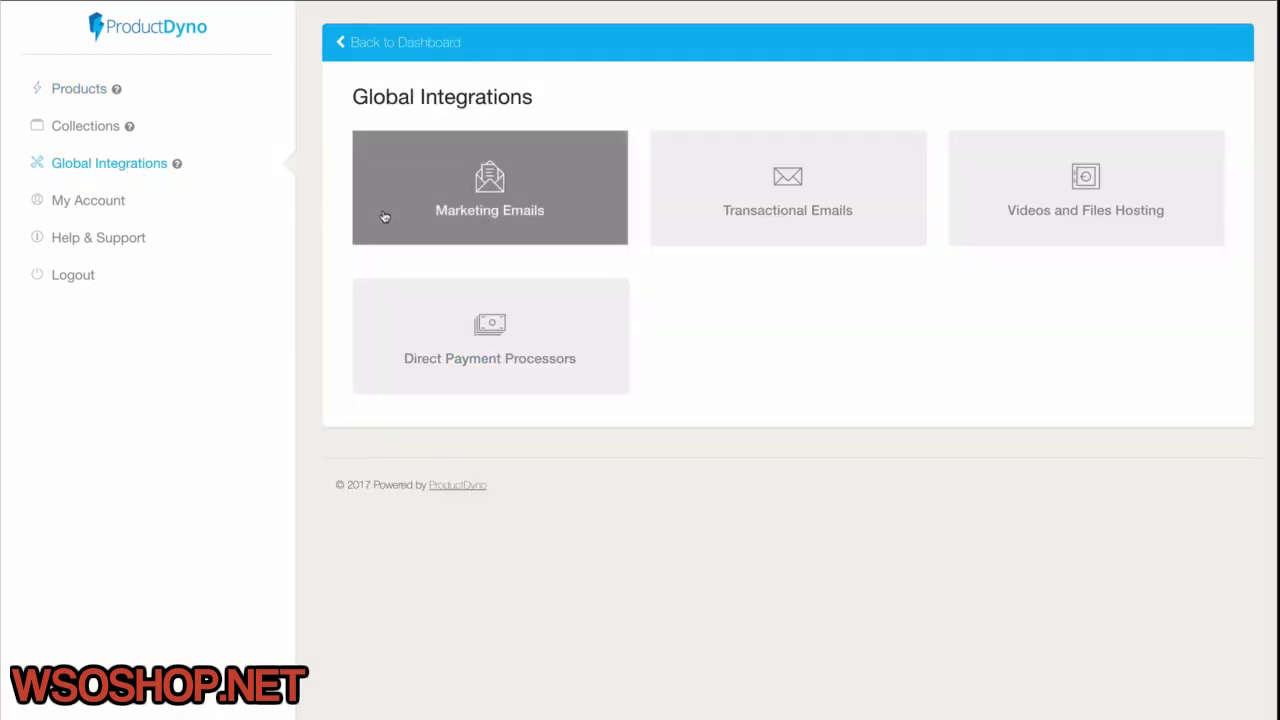
click(487, 204)
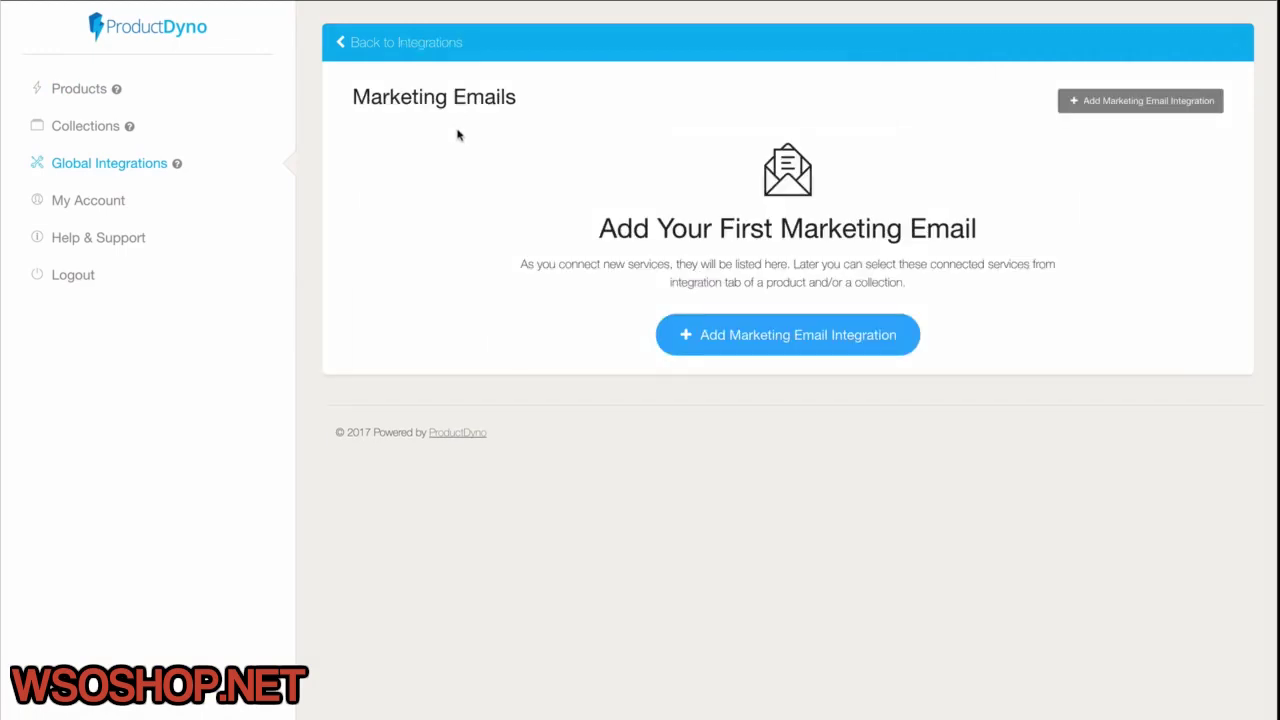
click(764, 345)
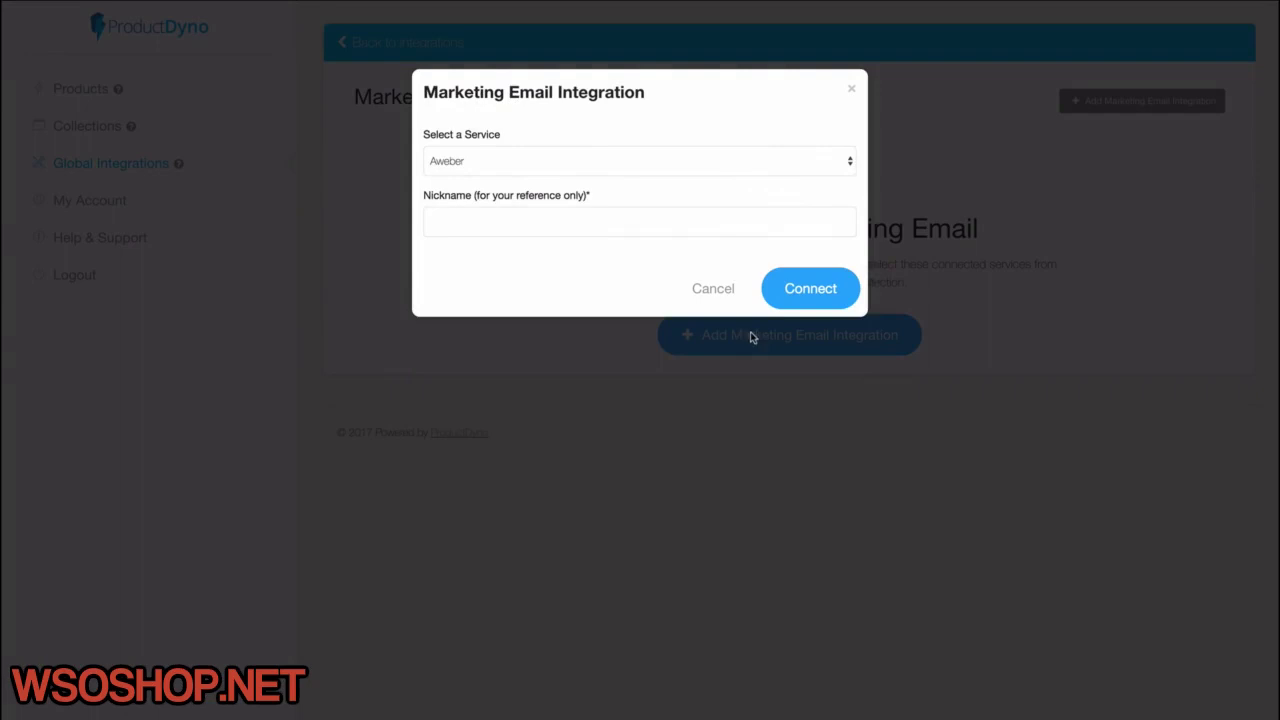
click(514, 161)
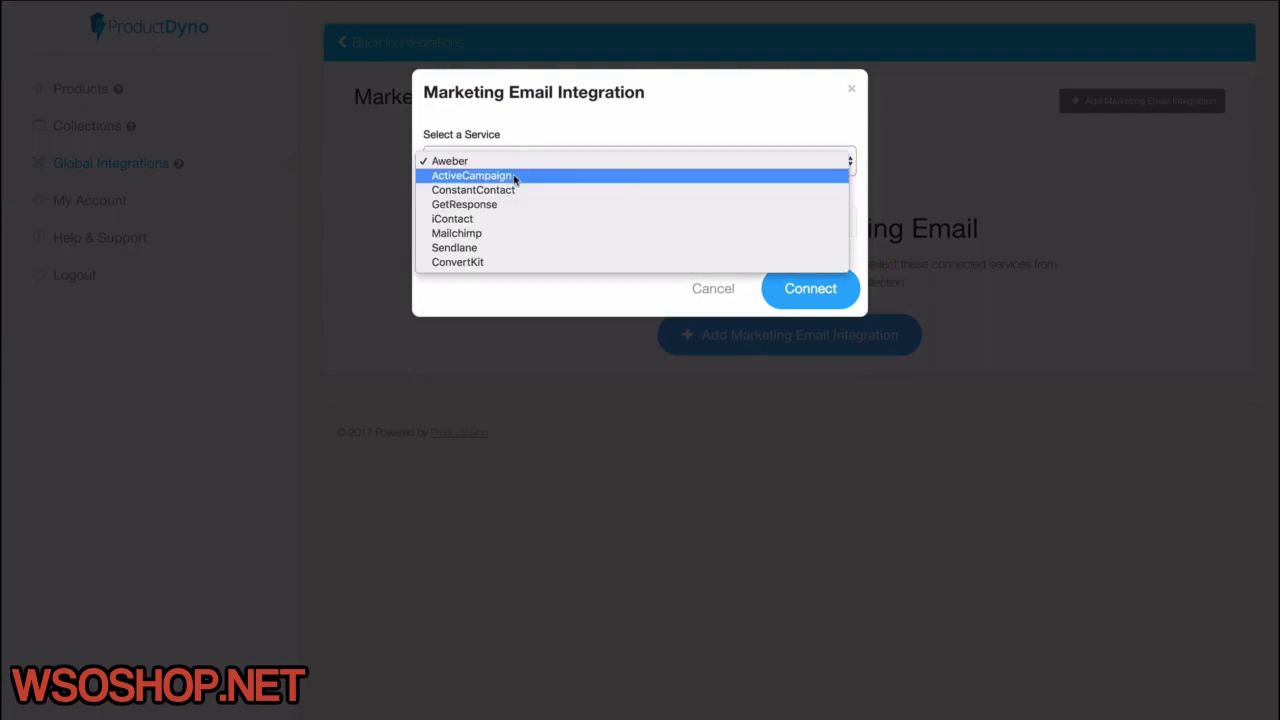
click(514, 177)
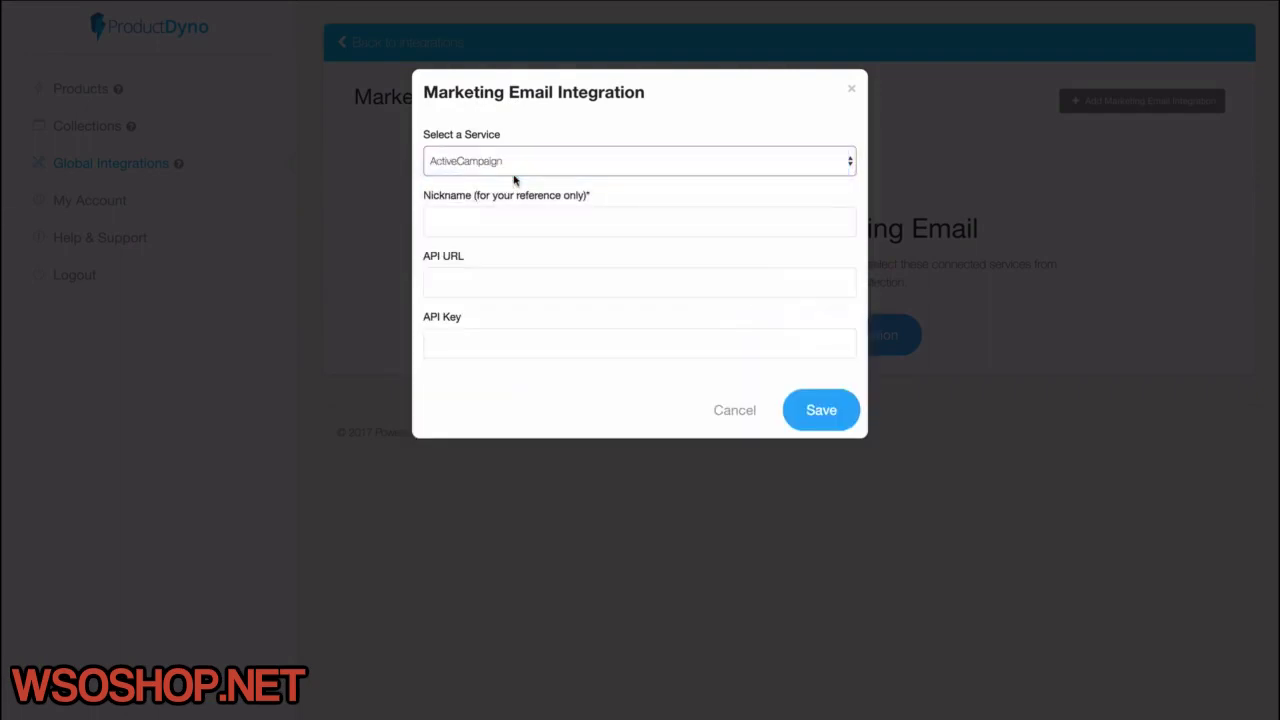
click(478, 225)
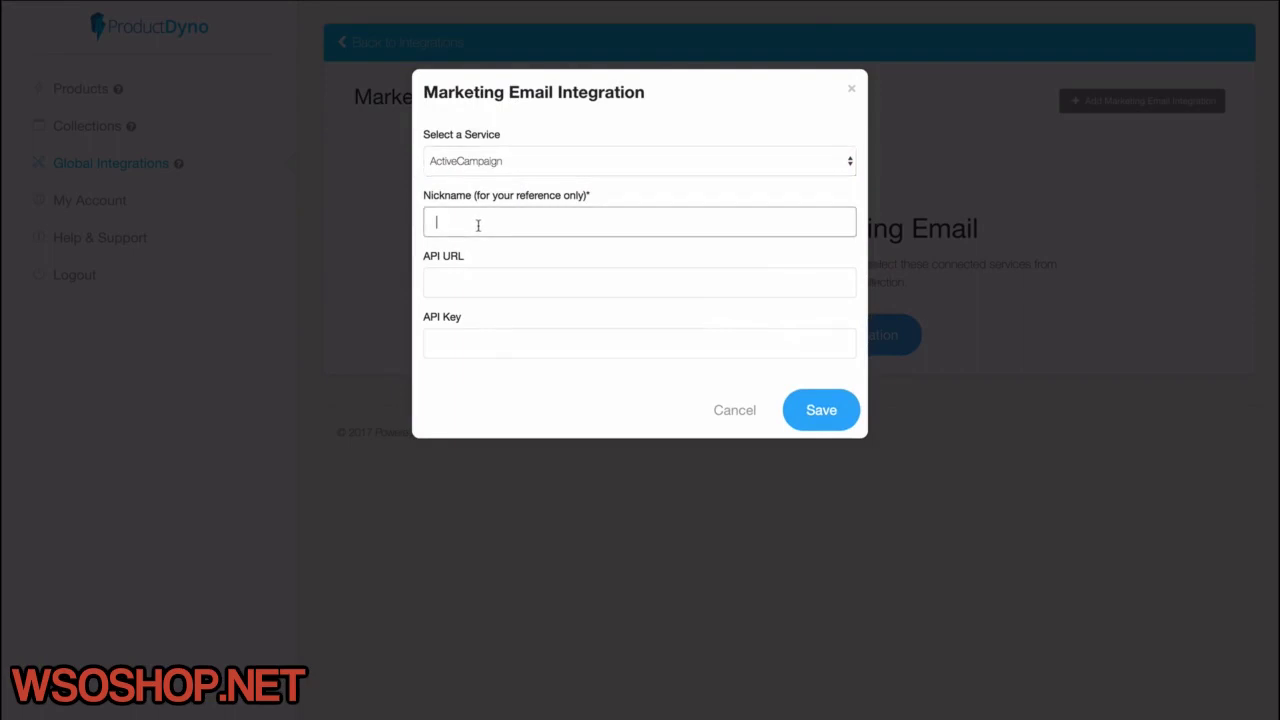
text(AC)
click(515, 163)
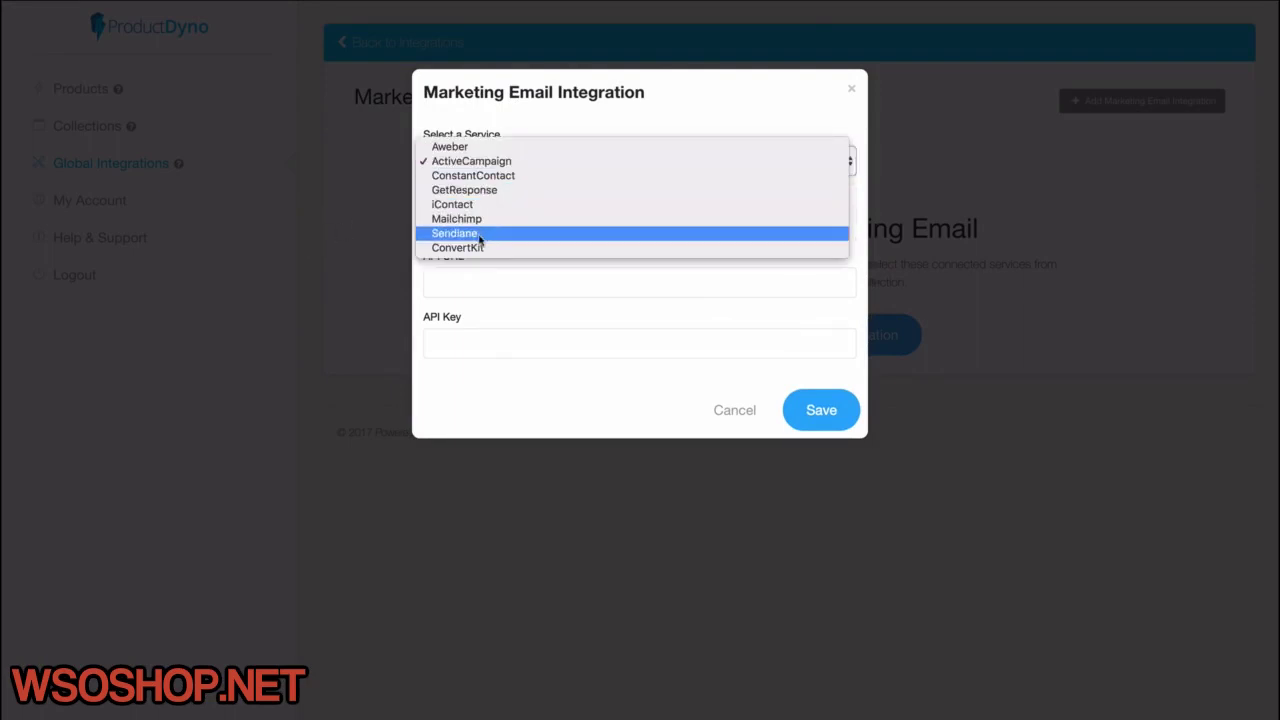
click(371, 243)
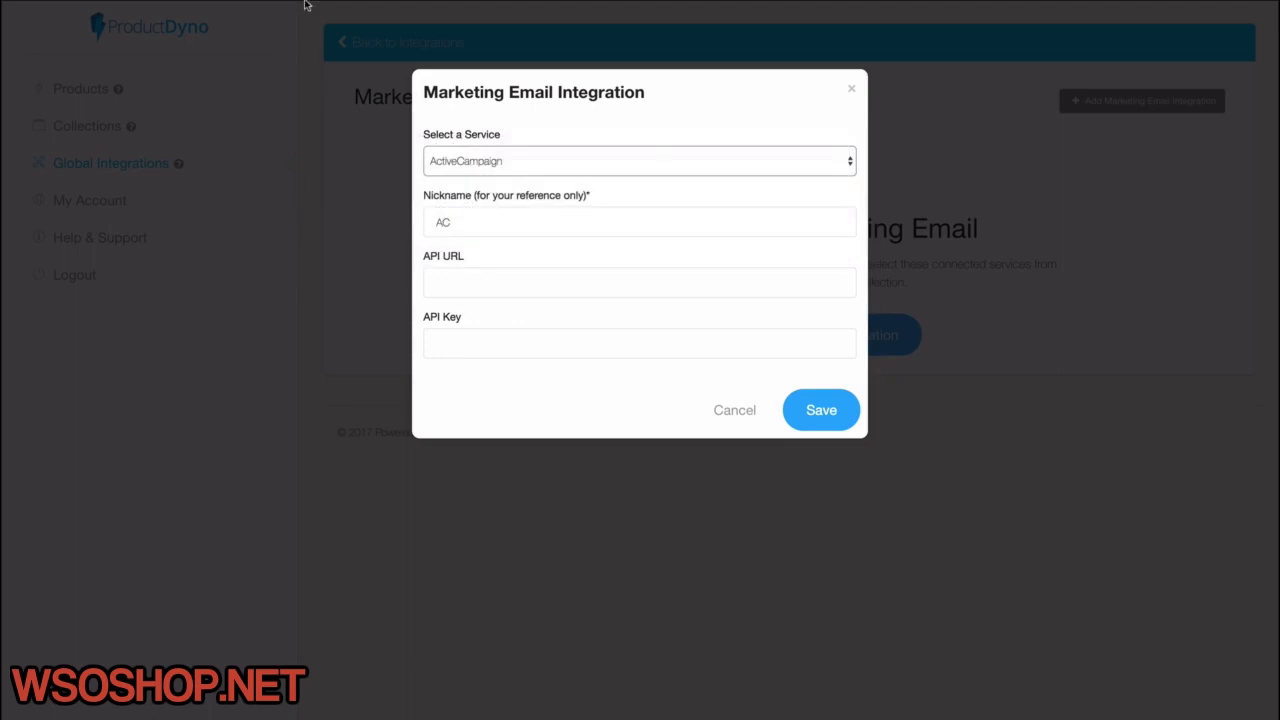
Copy the API URL from the ActiveCampaign account settings into the API URL field
mouse_move(306, 4)
click(652, 35)
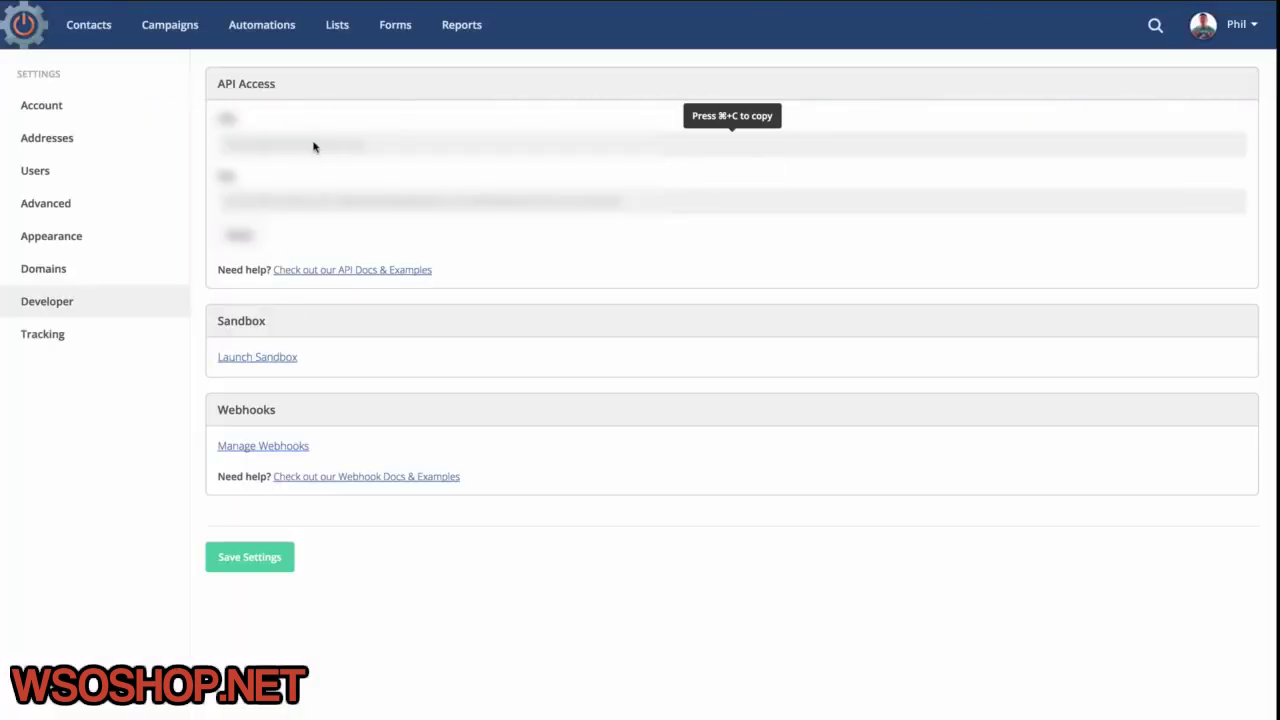
click(314, 142)
key(super+c)
mouse_move(112, 4)
click(112, 34)
click(463, 274)
key(super+v)
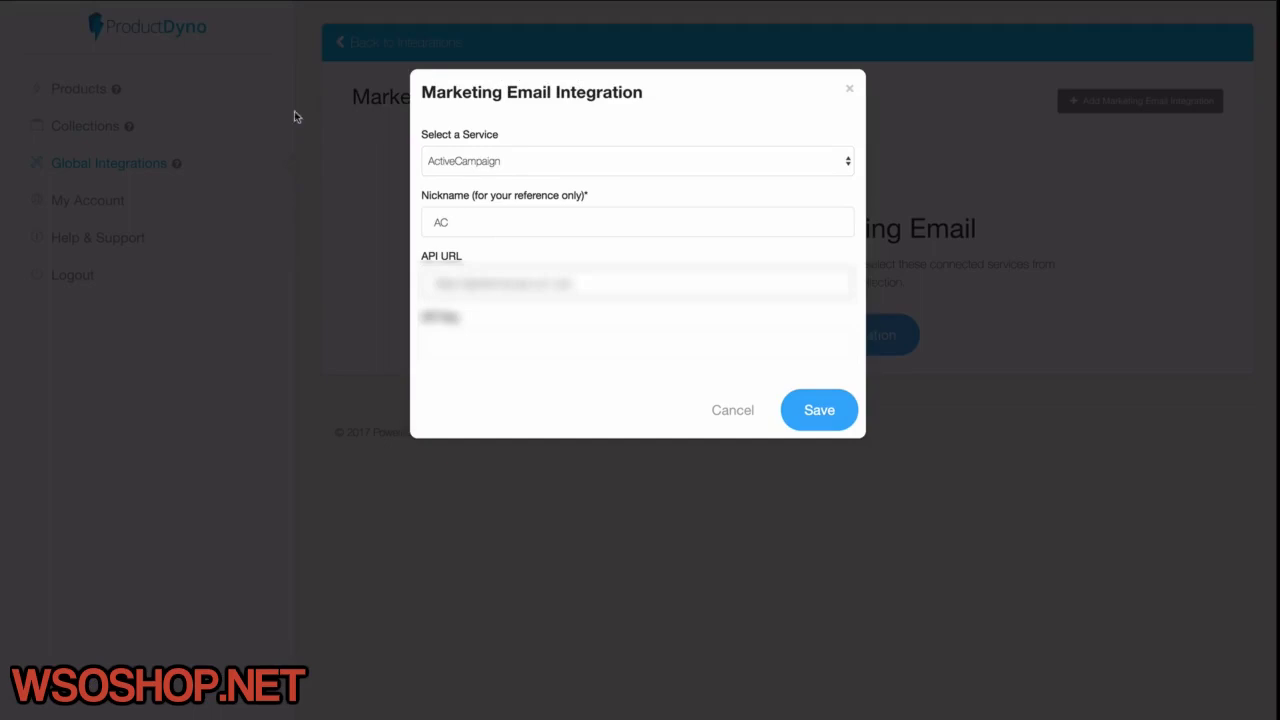
Copy the ActiveCampaign API key into the API Key field
mouse_move(454, 6)
click(652, 35)
click(295, 203)
key(super+c)
mouse_move(112, 4)
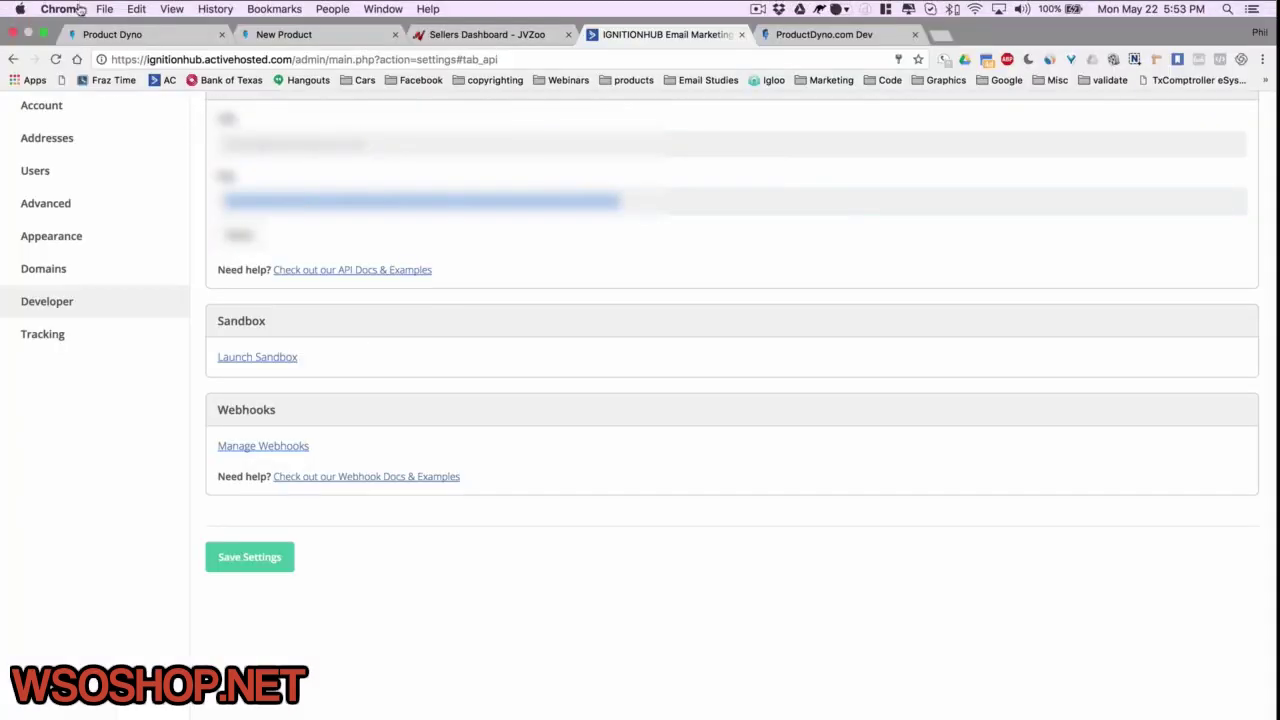
click(112, 34)
click(500, 337)
key(super+v)
Save the AC ActiveCampaign account integration, then go to the Demo product's integrations
click(820, 410)
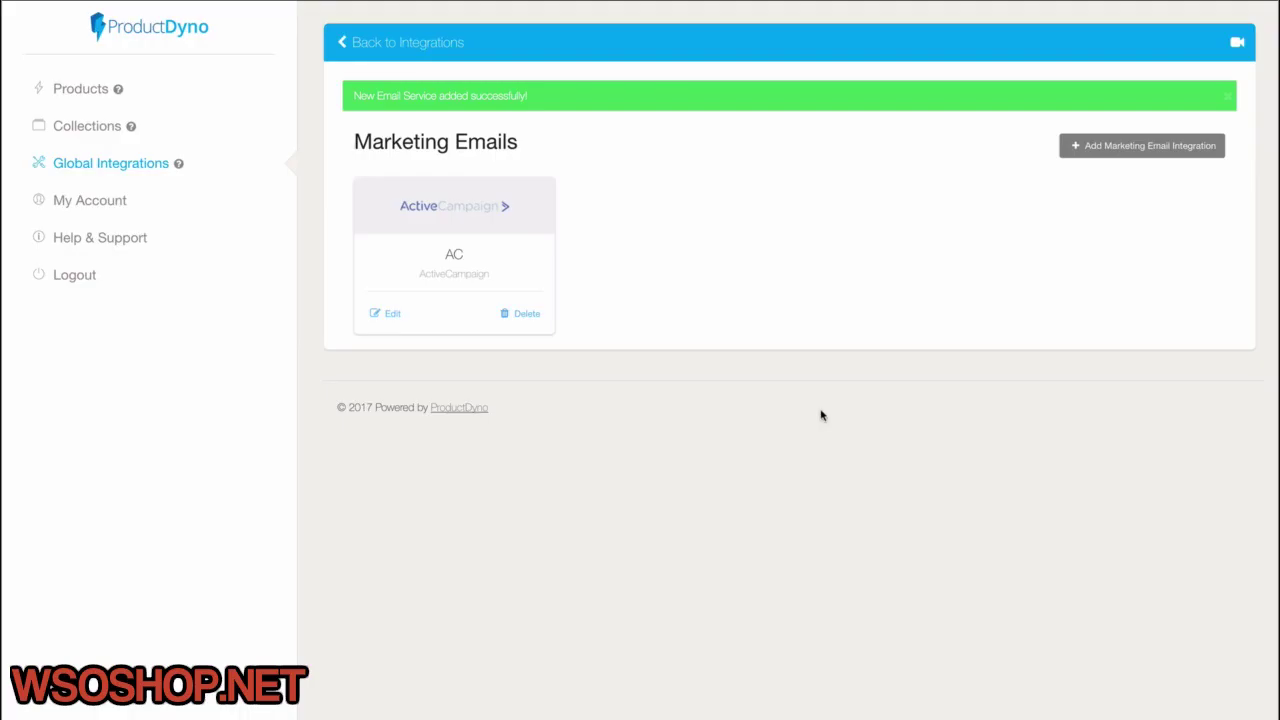
click(78, 96)
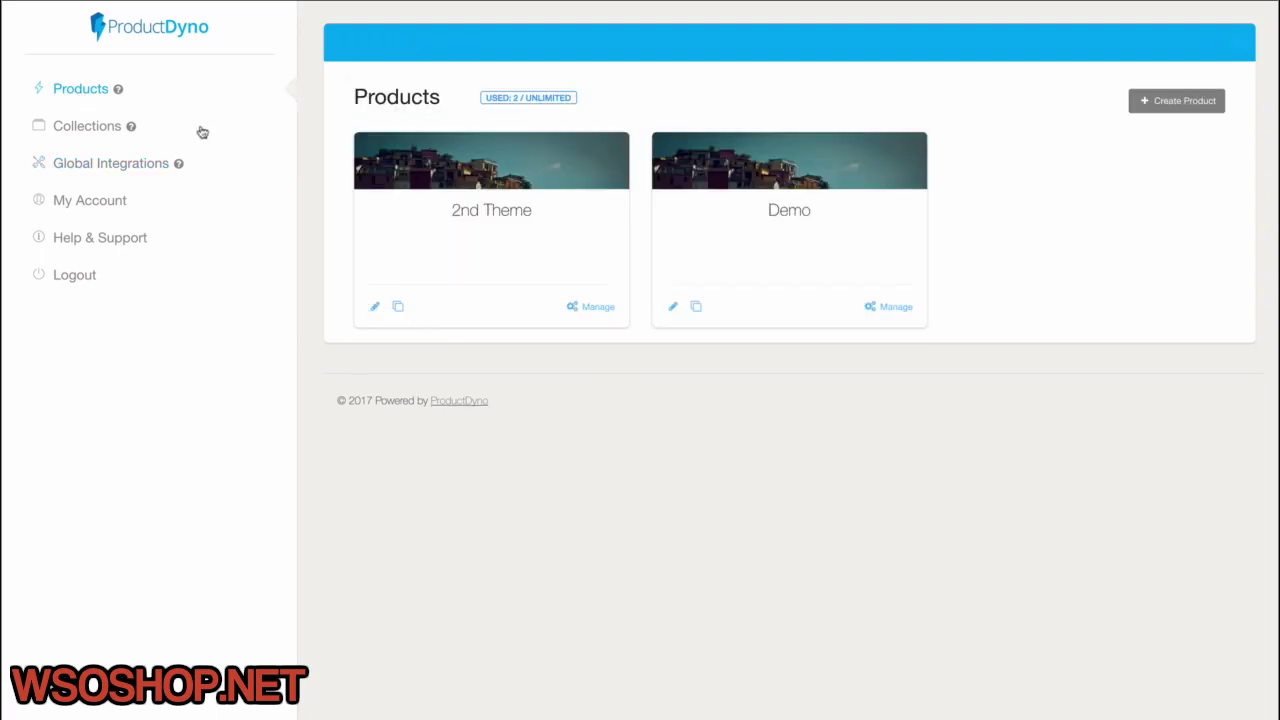
click(796, 218)
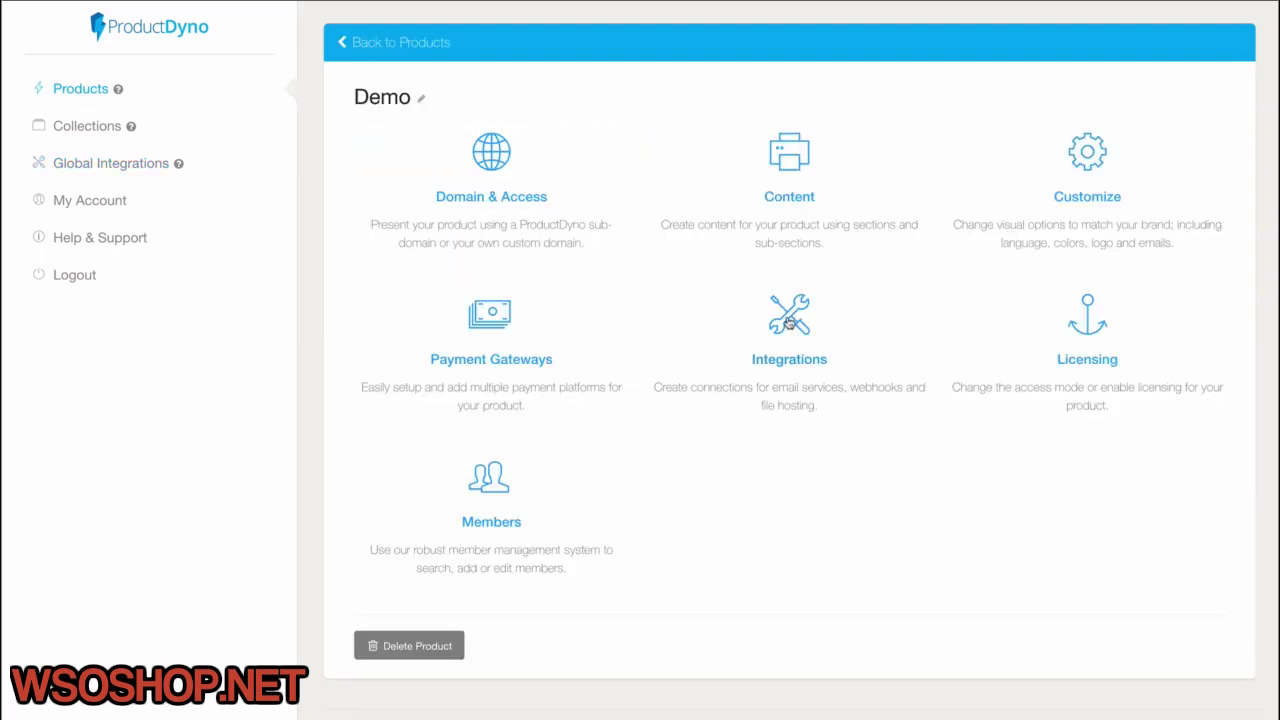
click(790, 322)
Connect Demo's Marketing Emails to the AC service using the ProductDyno (20) list
click(763, 420)
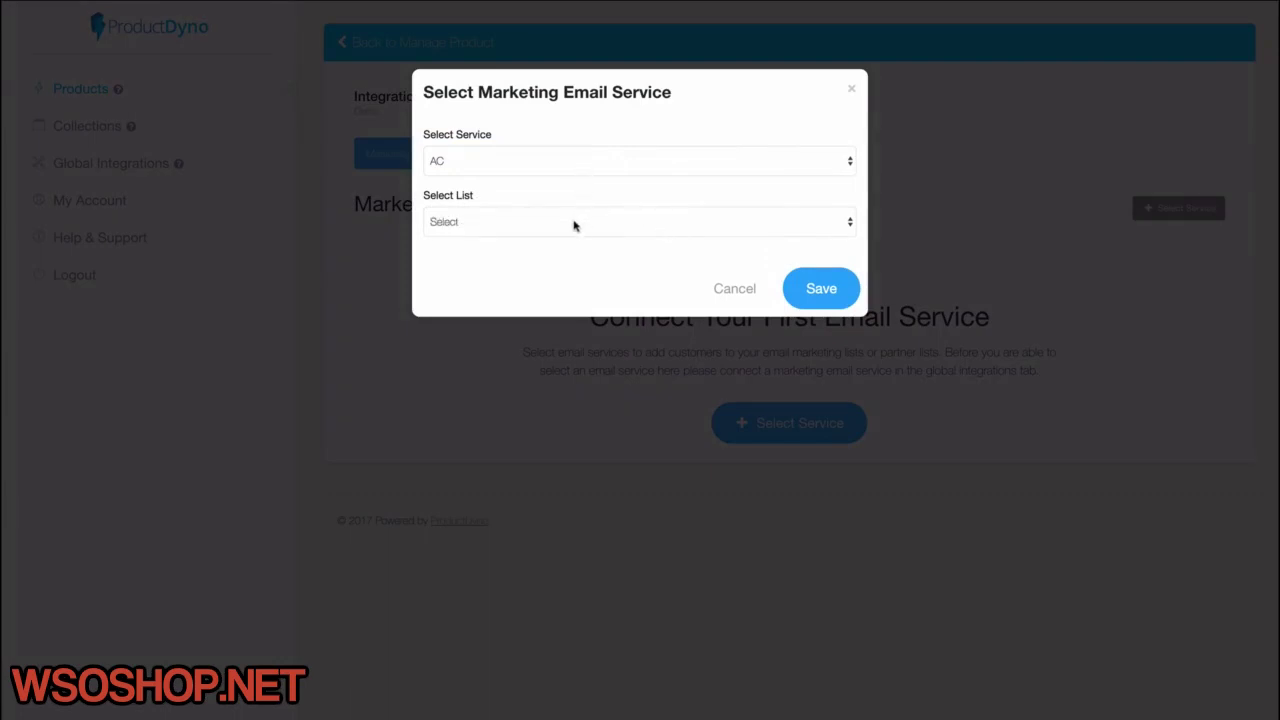
click(574, 222)
click(568, 309)
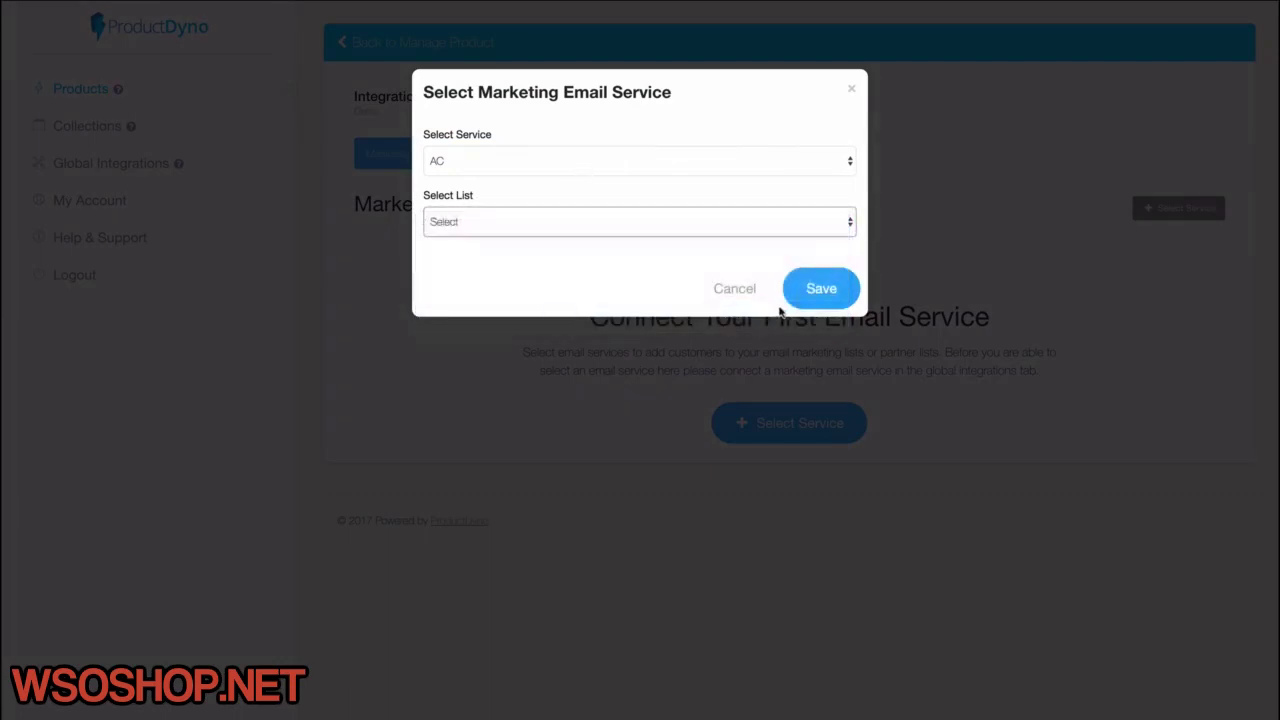
click(820, 288)
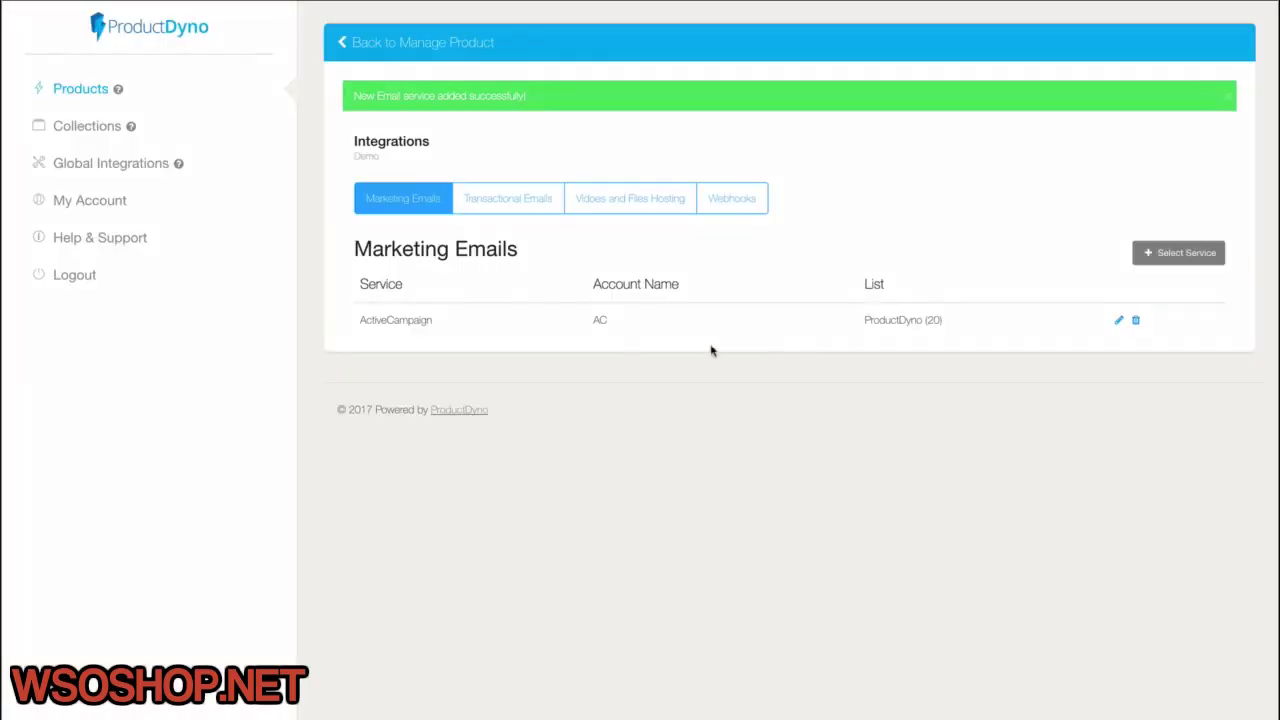
Return to the Demo product overview, then view the empty Collections page (0 used)
click(390, 44)
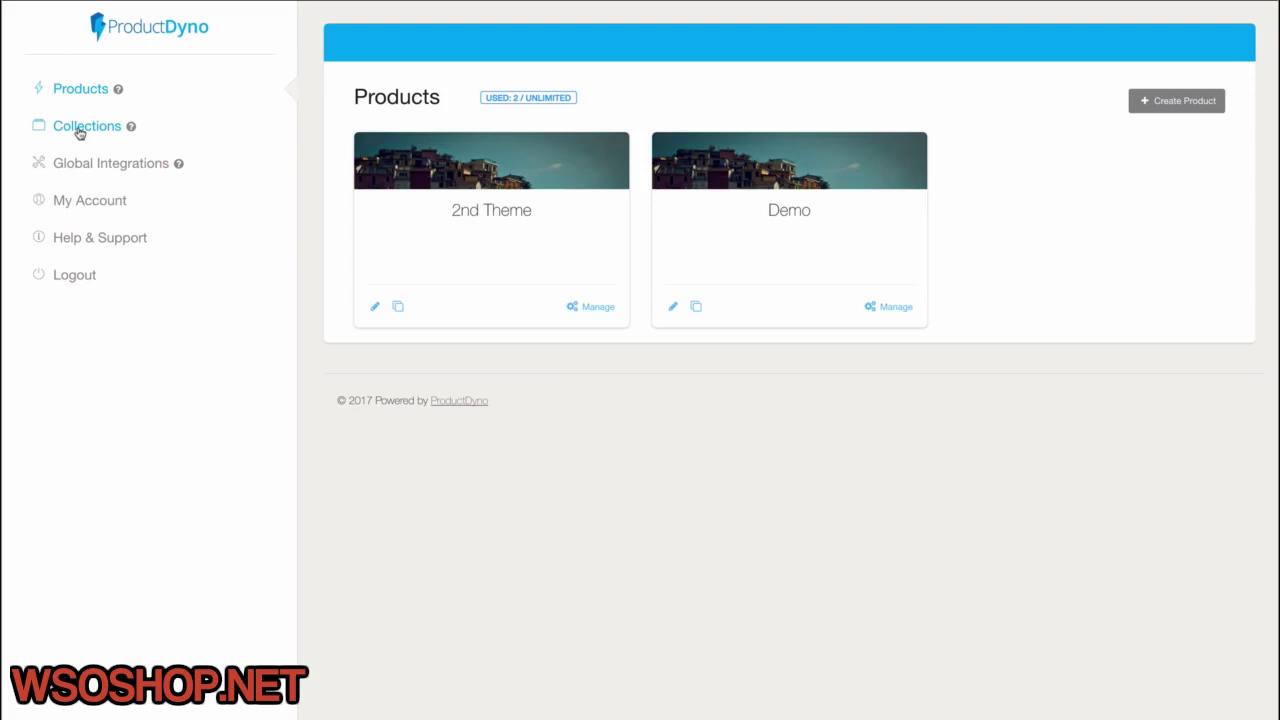
click(80, 131)
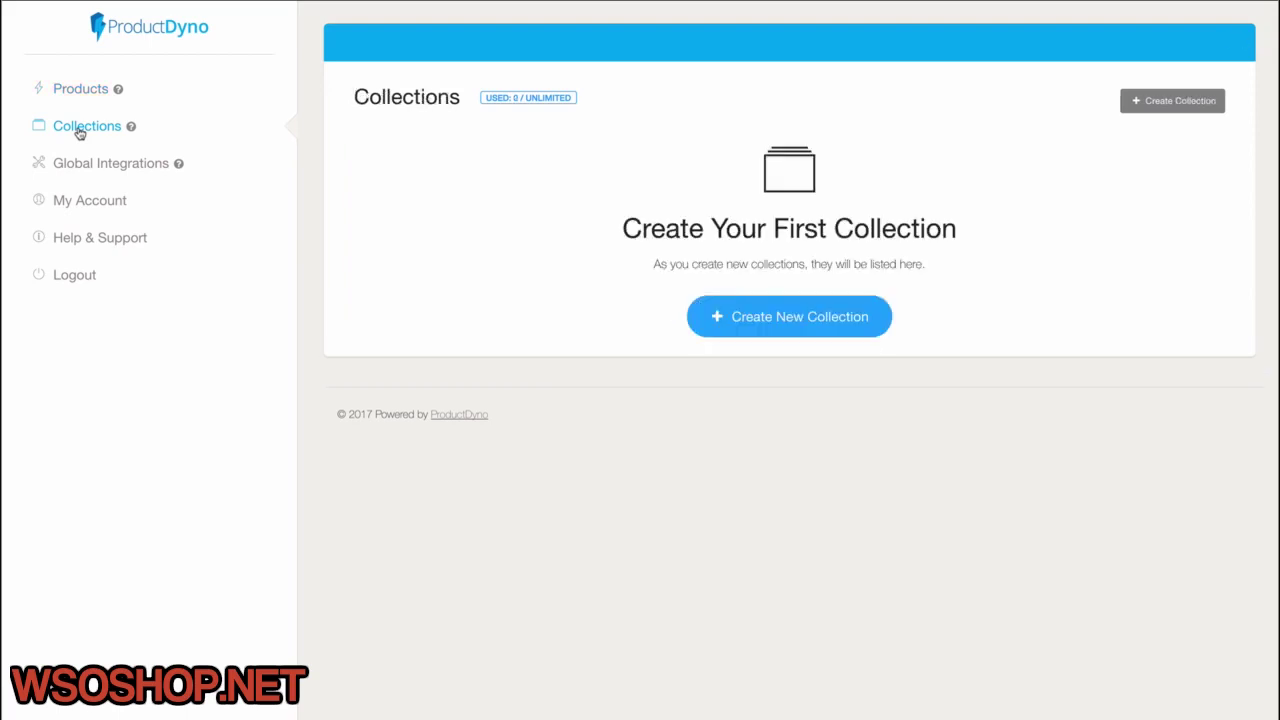